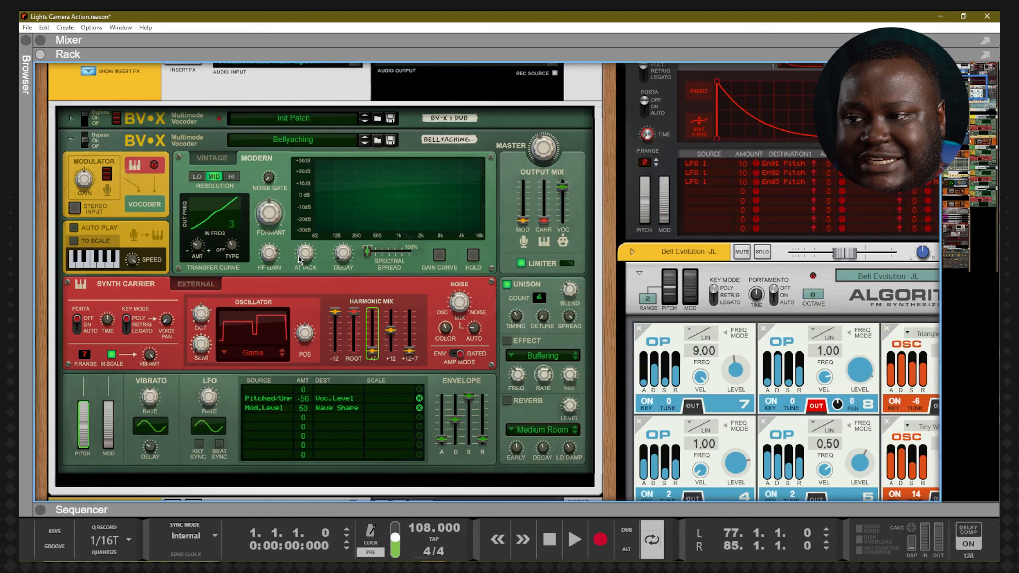
# Inspect the back-panel cabling between the VOX HARMONIES track's insert connections and the BV-X vocoders, comparing it with the front panels.
pyautogui.press('Tab')
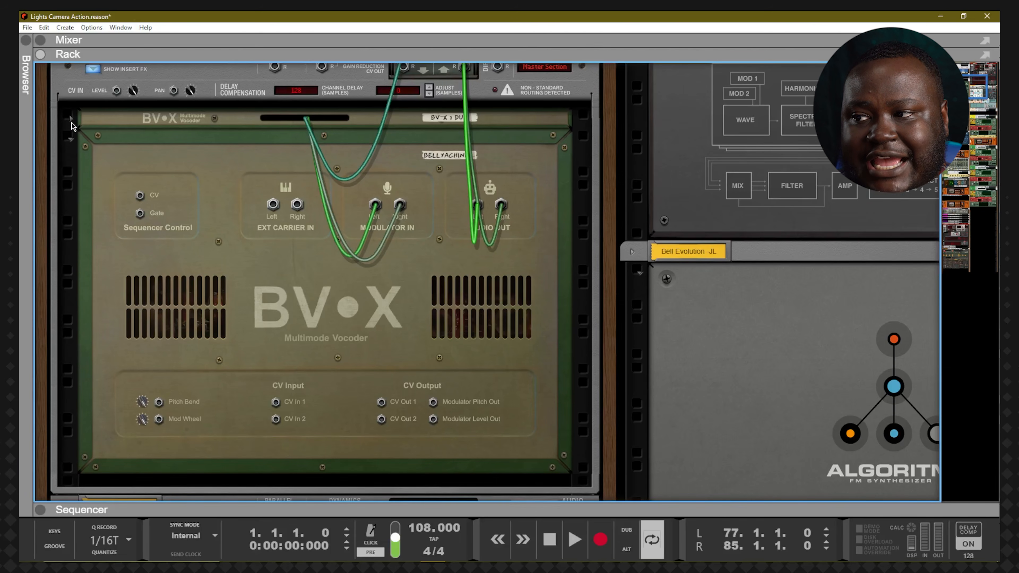
pyautogui.scroll(4, 401, 214)
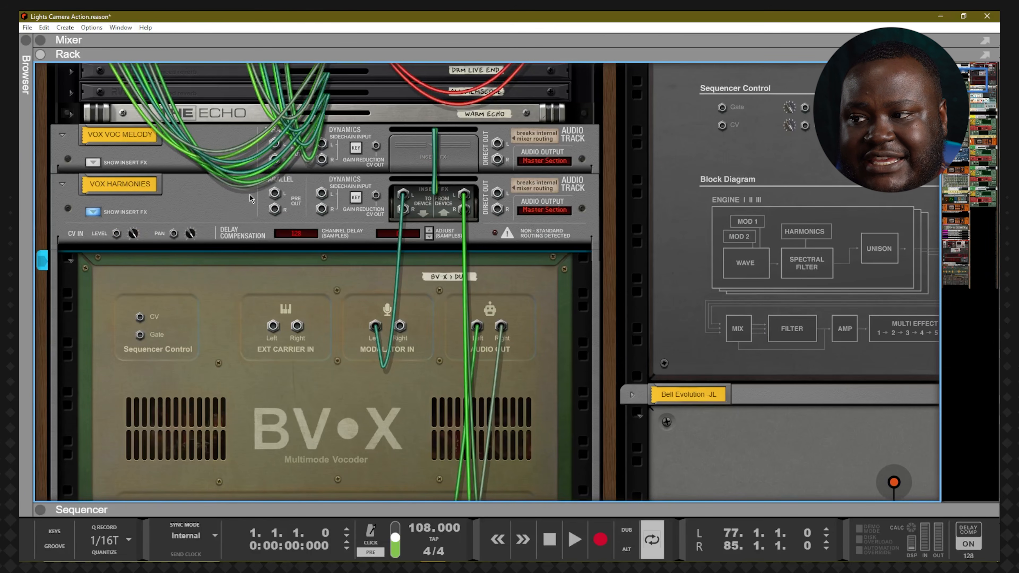
pyautogui.press('Tab')
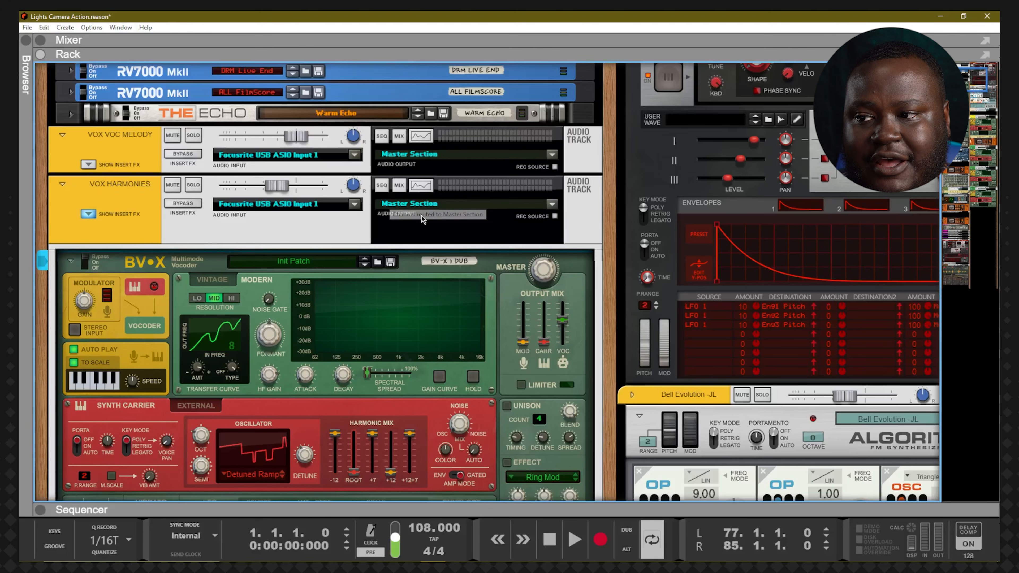
pyautogui.press('Tab')
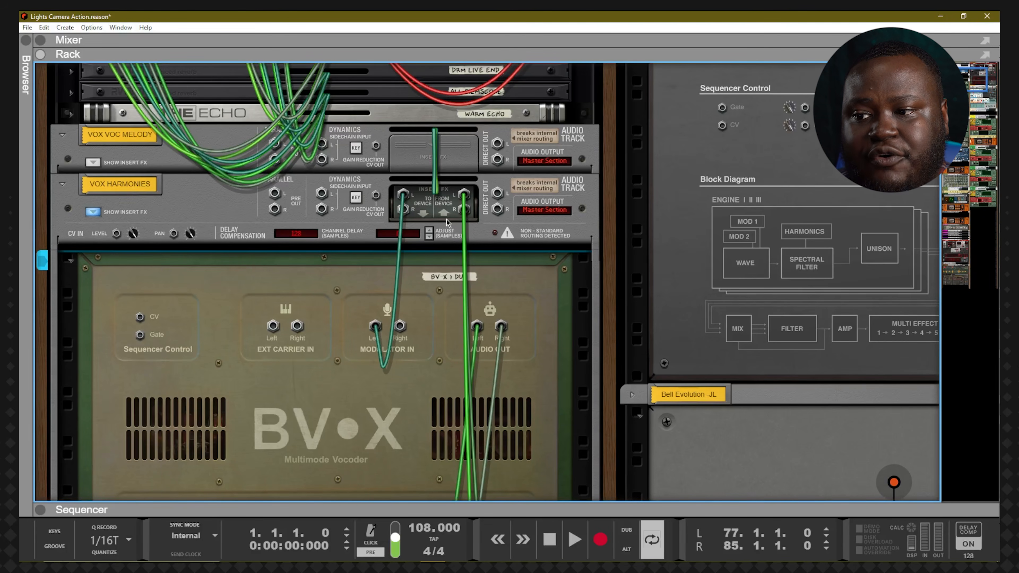
pyautogui.scroll(-2, 371, 319)
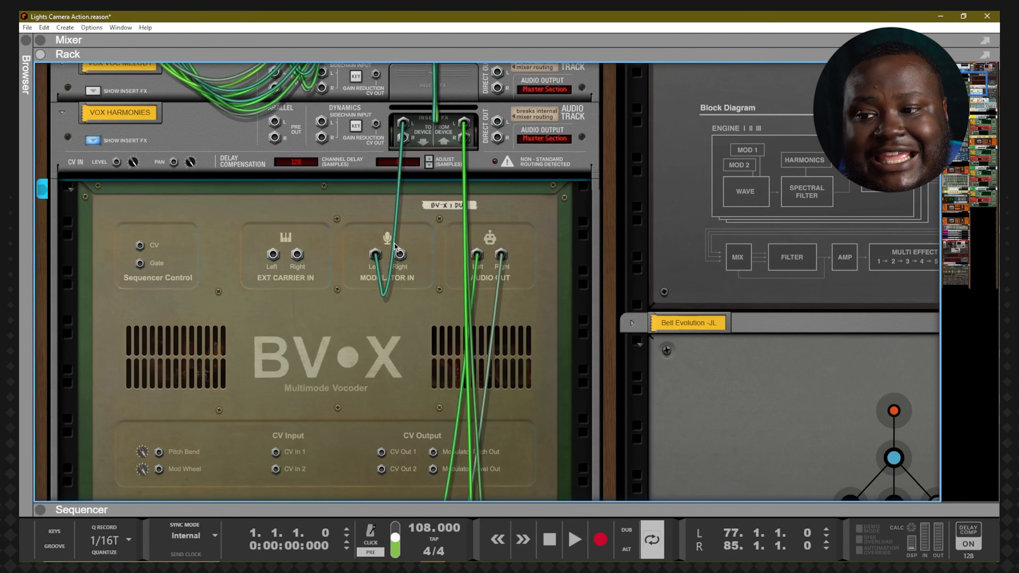
pyautogui.press('Tab')
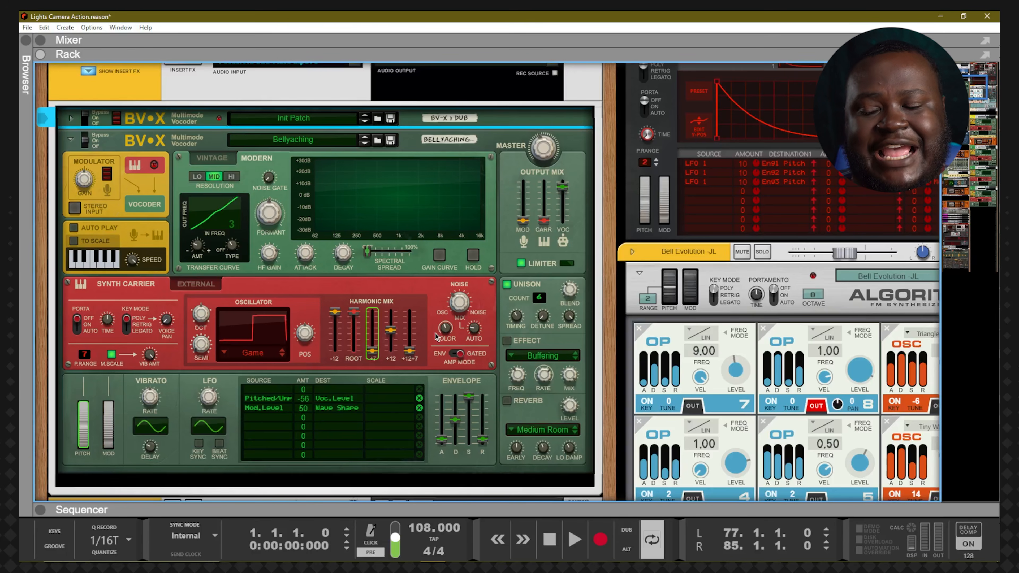
# Play the song's opening with the Bellyaching vocoder in view and check the cabling into its modulator inputs.
pyautogui.press('space')
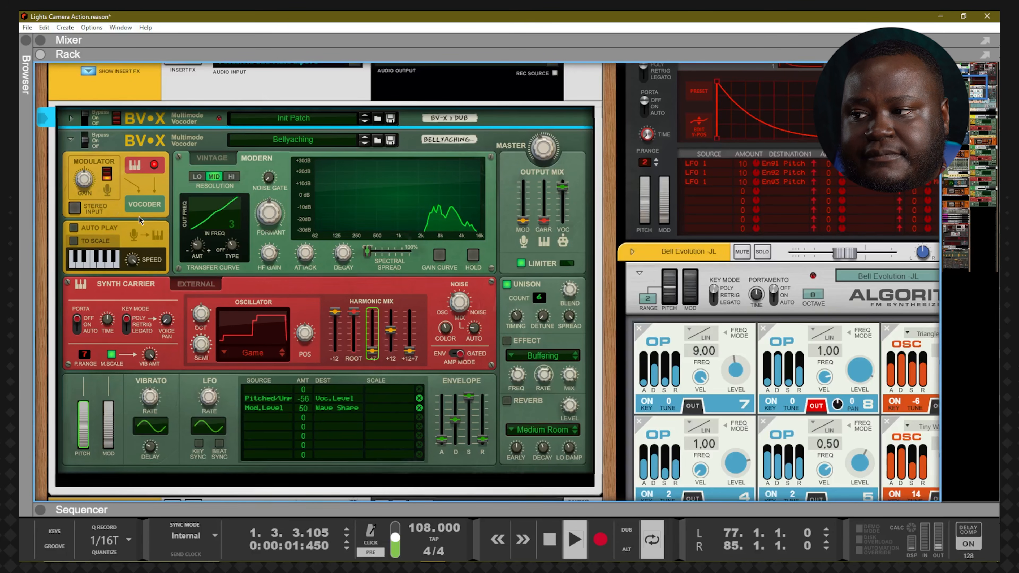
pyautogui.press('Tab')
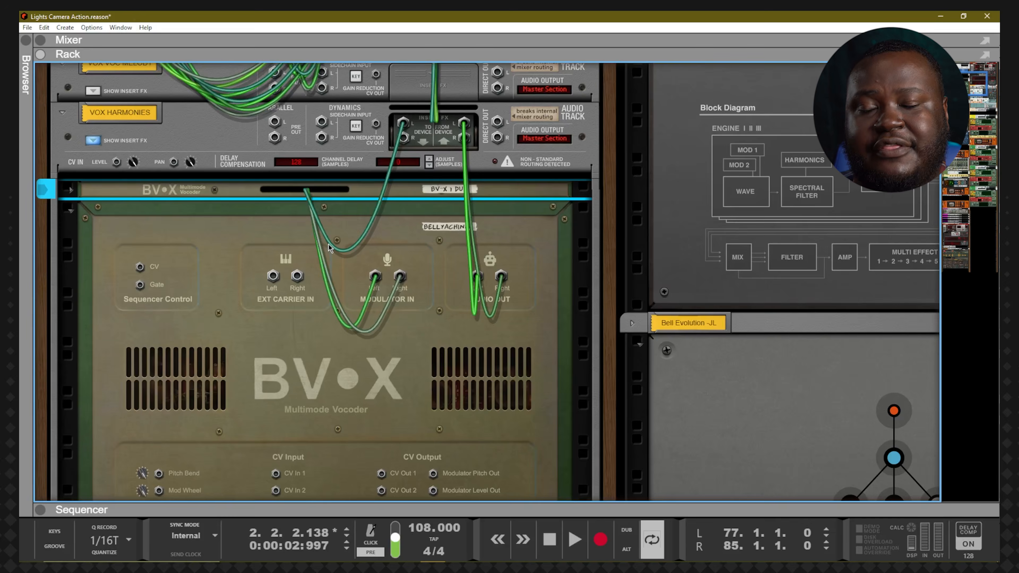
pyautogui.press('Tab')
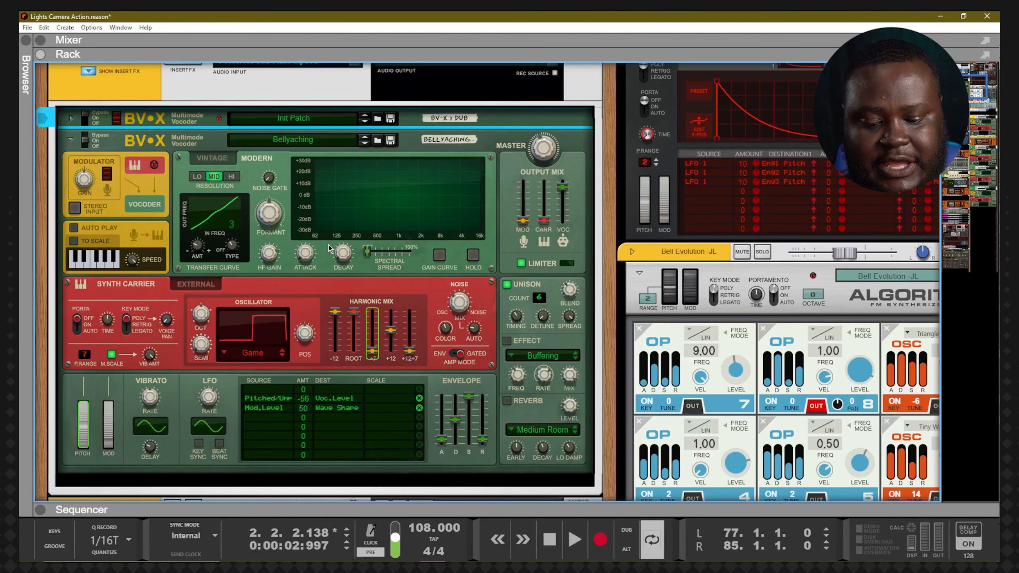
# Audition the opening in the sequencer with VOX HARMONIES unsoloed, re-solo the track during playback, and return the playhead to bar 1.
pyautogui.press('F7')
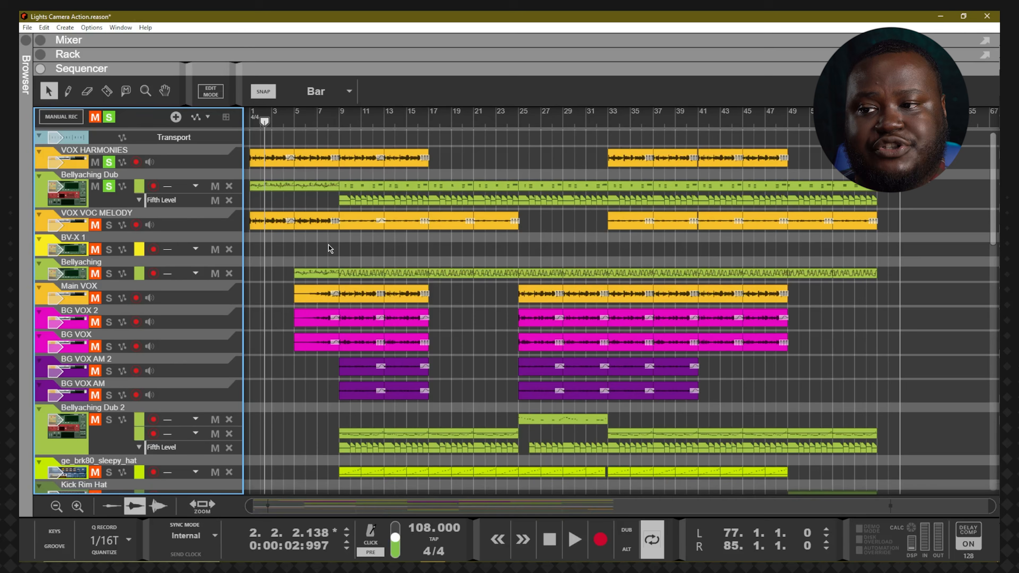
pyautogui.click(264, 156)
pyautogui.click(109, 162)
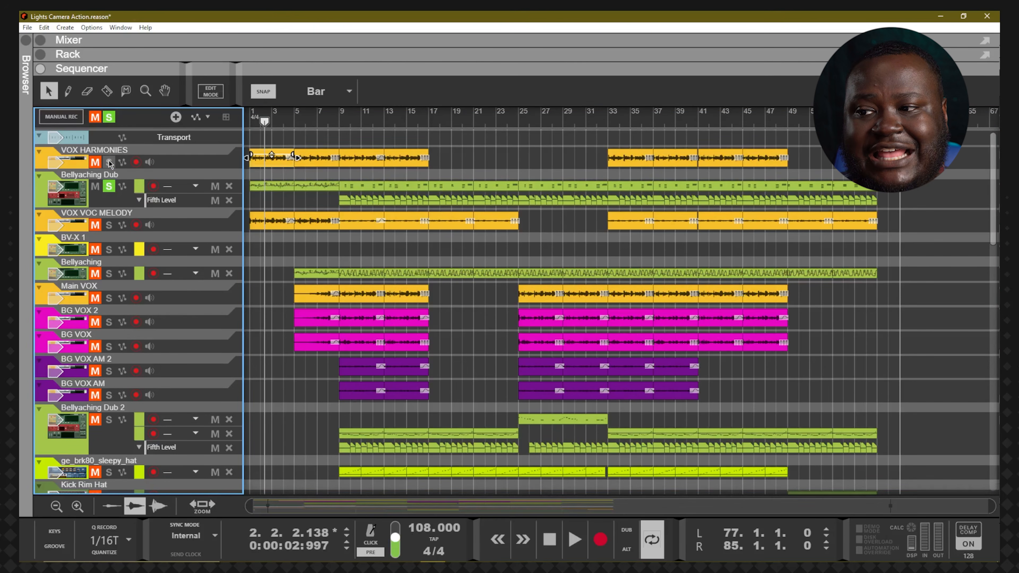
pyautogui.press('space')
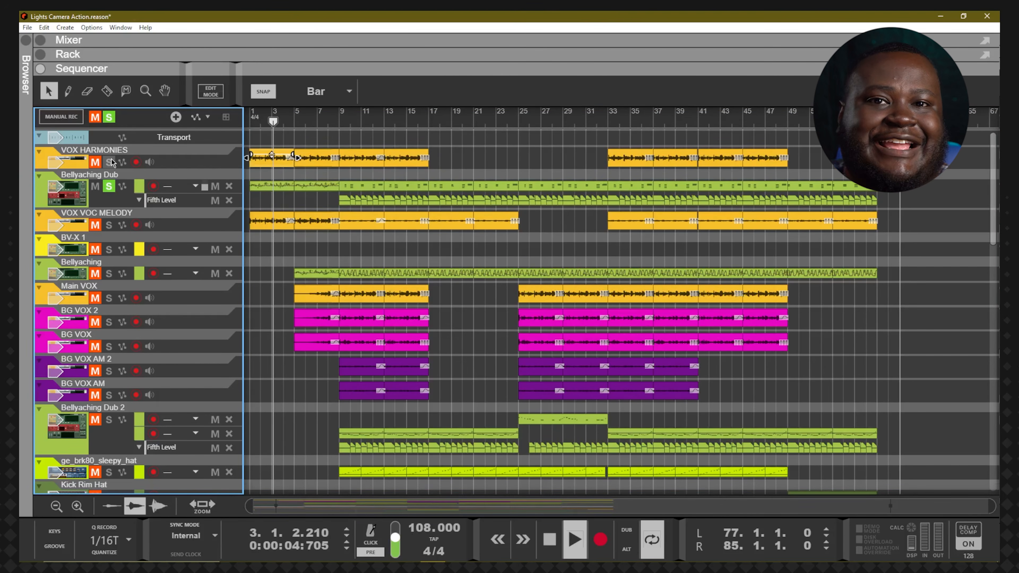
pyautogui.click(109, 162)
pyautogui.press('space')
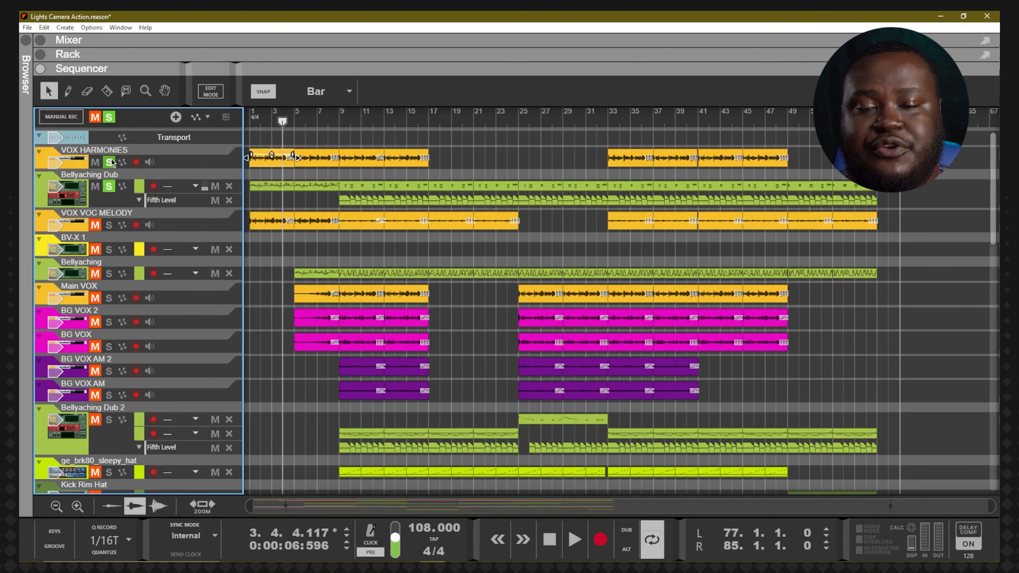
pyautogui.moveTo(279, 122); pyautogui.dragTo(183, 133)
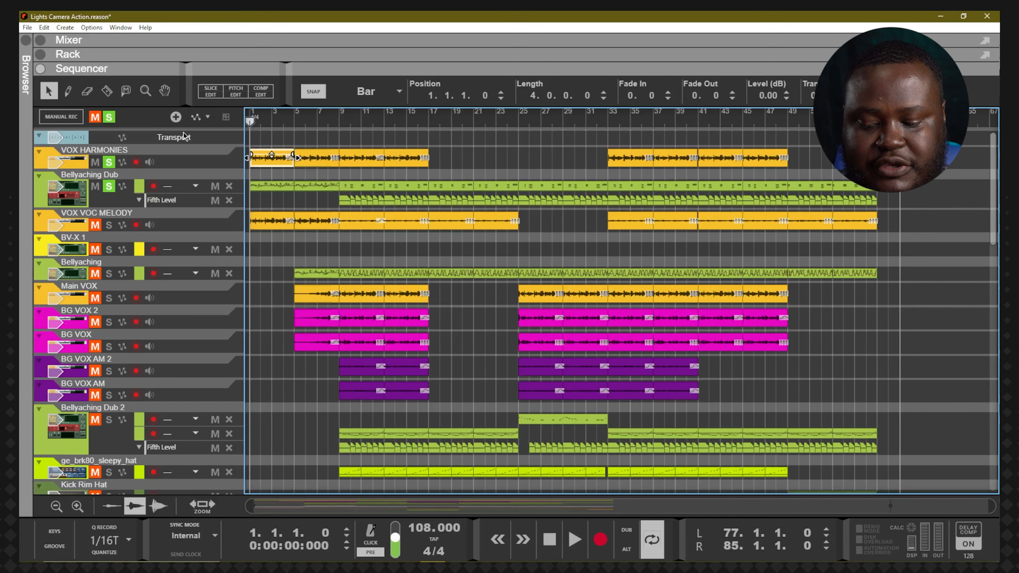
# Examine the Bellyaching vocoder's front and back in the rack, select the device, and return to the full sequencer view.
pyautogui.press('F6')
pyautogui.press('Tab')
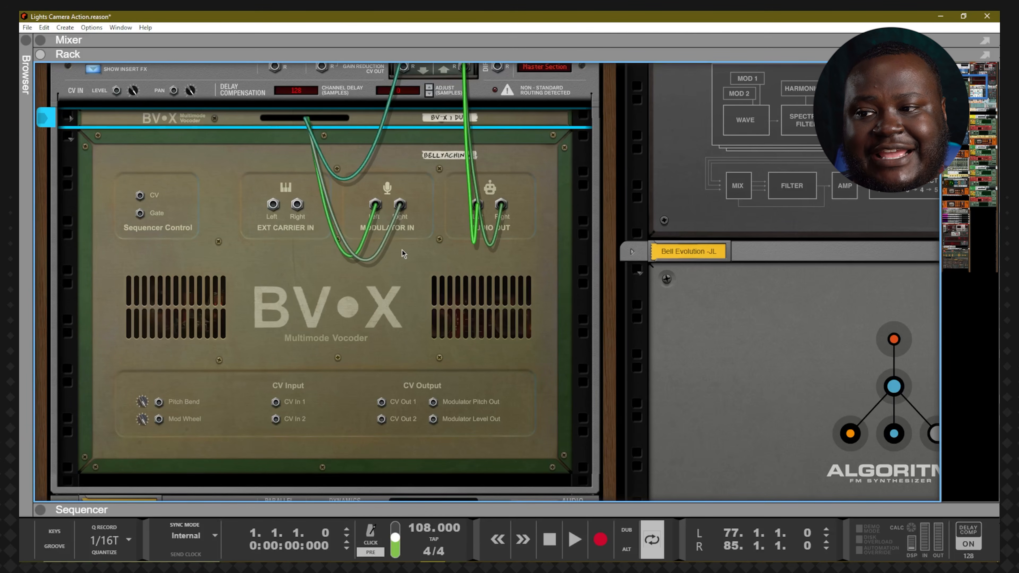
pyautogui.press('Tab')
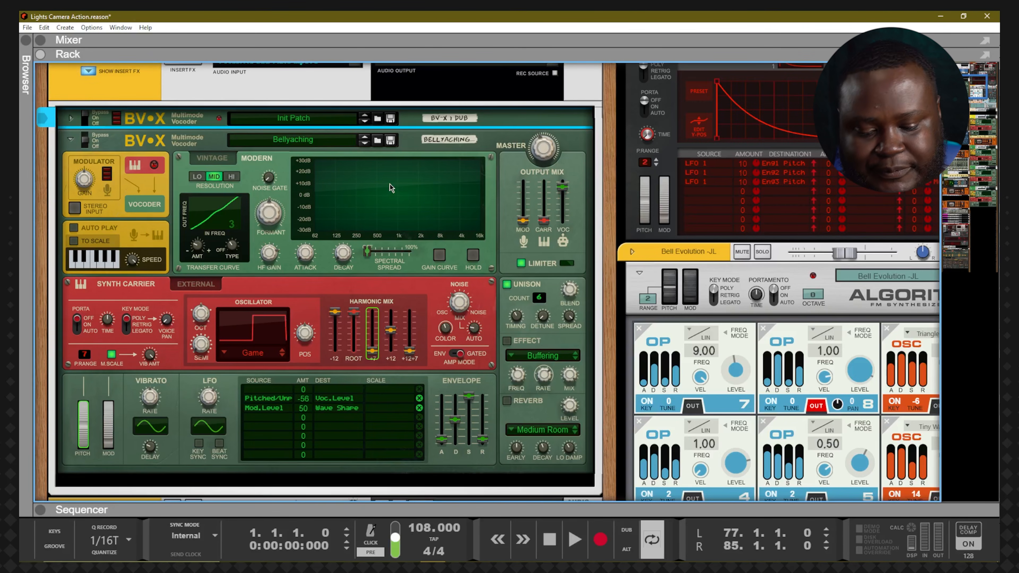
pyautogui.click(98, 261)
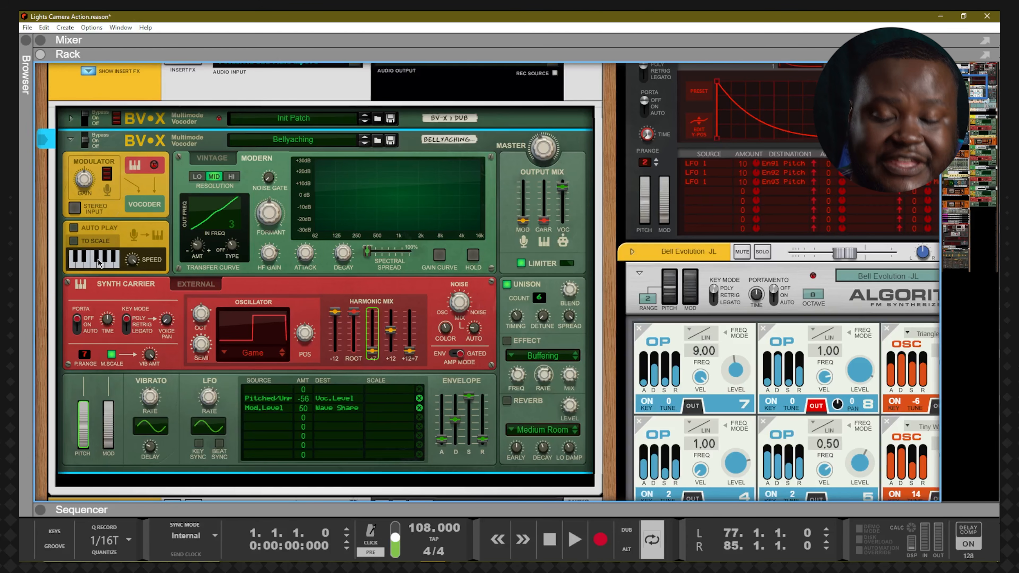
pyautogui.press('F7')
pyautogui.hotkey('F6', 'F7')
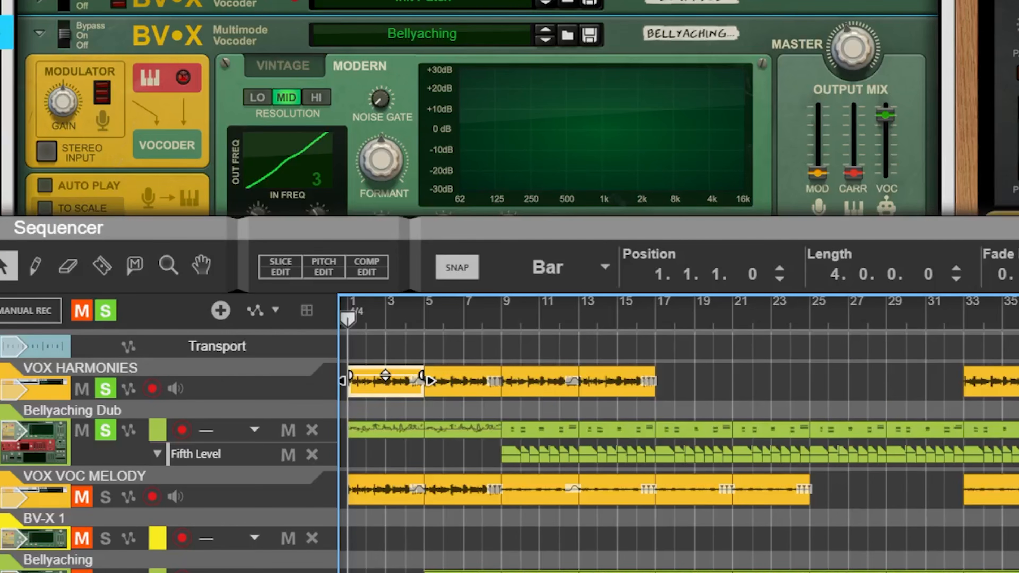
pyautogui.press('F7')
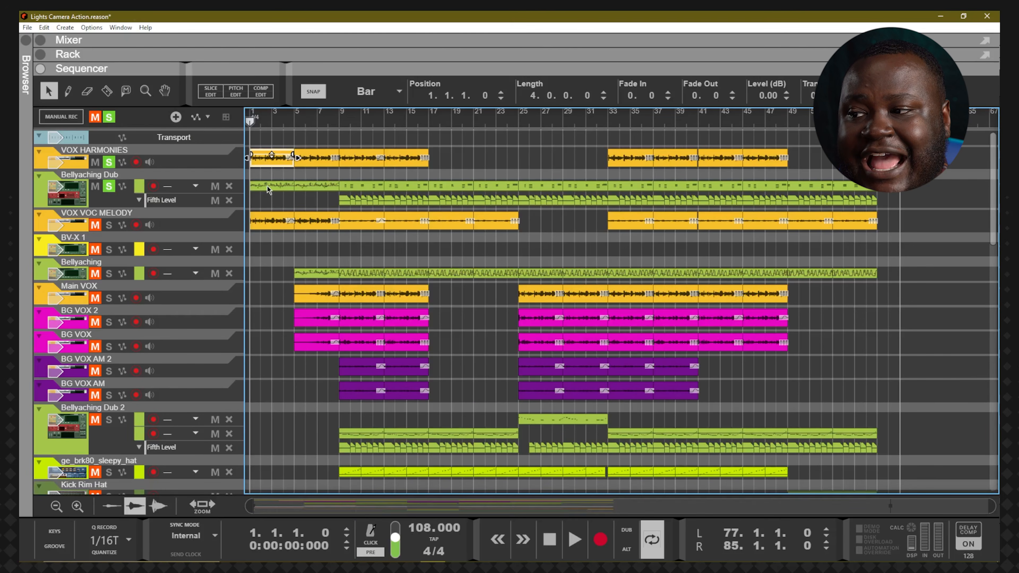
# Open the first Bellyaching Dub note clip, fit its notes for a close view, and audition its opening.
pyautogui.doubleClick(267, 187)
pyautogui.press('h')
pyautogui.press('h')
pyautogui.press('h')
pyautogui.press('h')
pyautogui.press('h')
pyautogui.press('h')
pyautogui.press('h')
pyautogui.press('h')
pyautogui.press('h')
pyautogui.press('h')
pyautogui.press('h')
pyautogui.press('h')
pyautogui.press('h')
pyautogui.press('h')
pyautogui.press('h')
pyautogui.press('h')
pyautogui.press('h')
pyautogui.press('h')
pyautogui.press('h')
pyautogui.press('h')
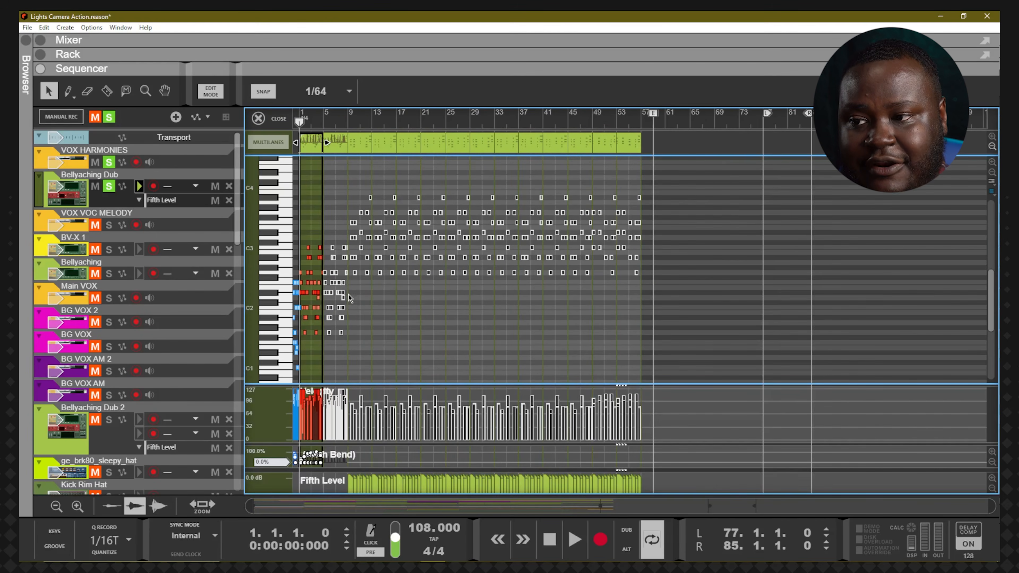
pyautogui.press('h')
pyautogui.press('h')
pyautogui.press('h')
pyautogui.press('h')
pyautogui.press('h')
pyautogui.press('h')
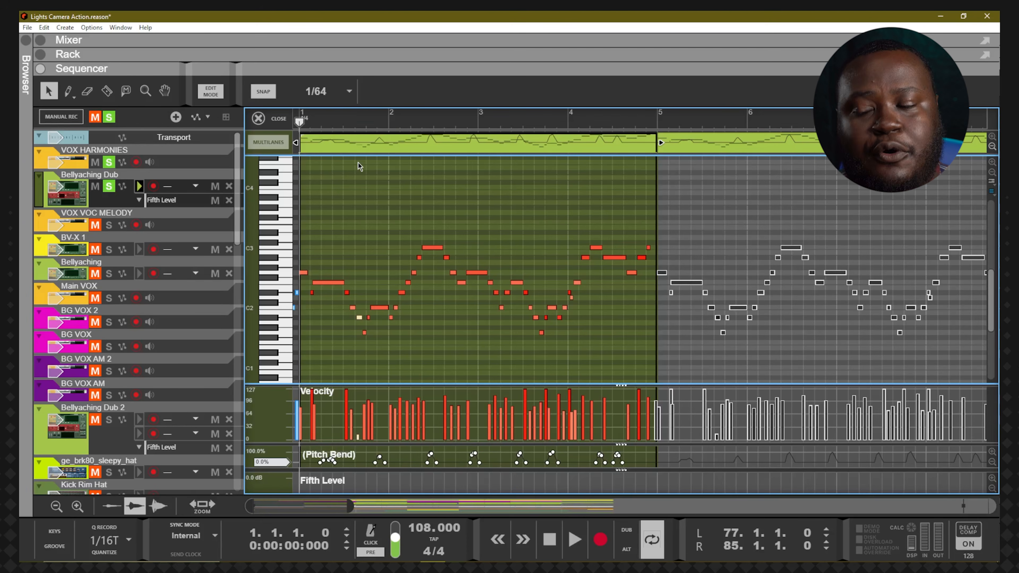
pyautogui.press('space')
pyautogui.press('space')
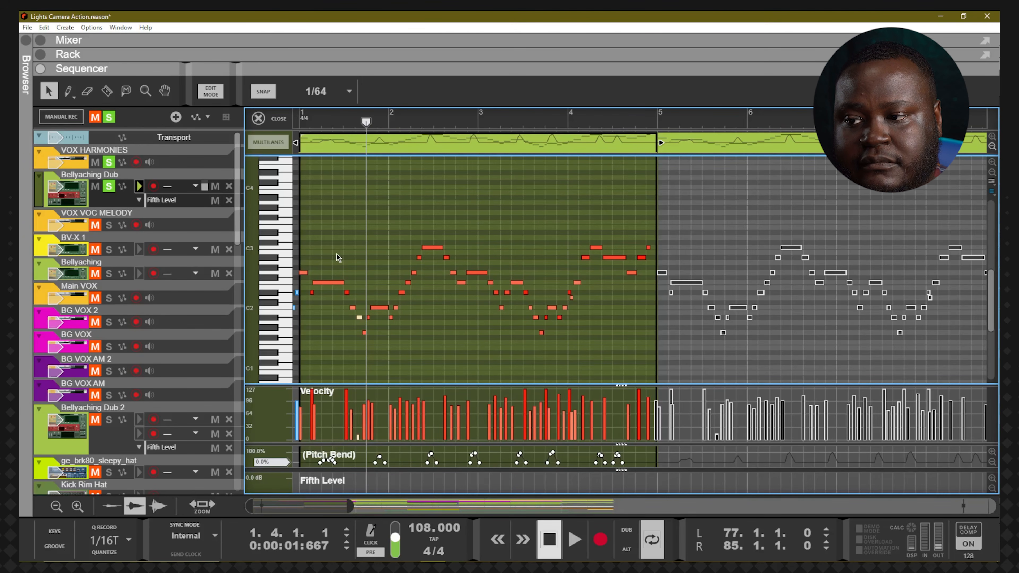
pyautogui.moveTo(327, 122); pyautogui.dragTo(305, 122)
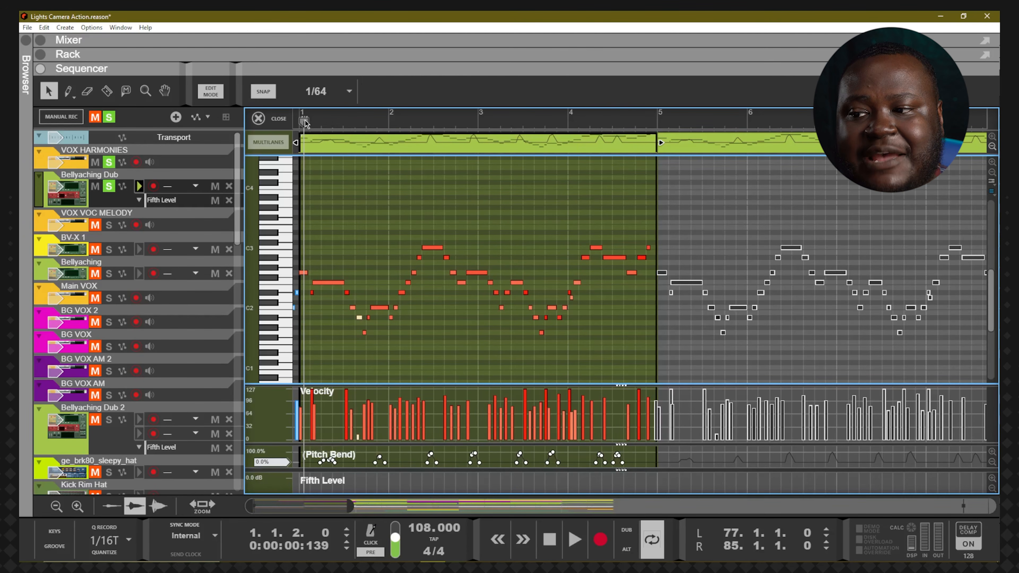
# Raise the first long note in bar 1 of the Bellyaching Dub clip to A2 and play it back.
pyautogui.click(324, 281)
pyautogui.press('Up')
pyautogui.press('Up')
pyautogui.press('Up')
pyautogui.press('Up')
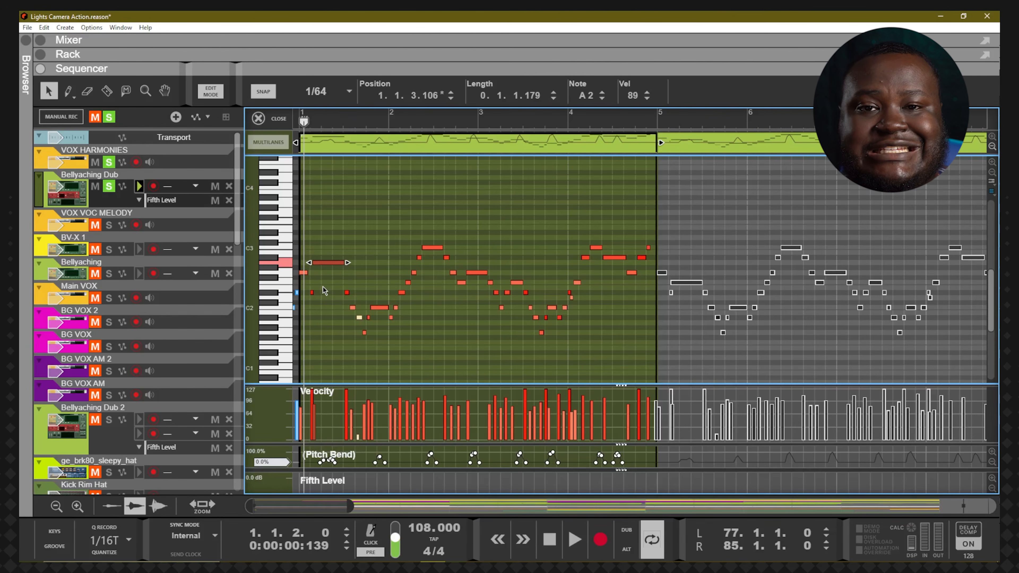
pyautogui.press('space')
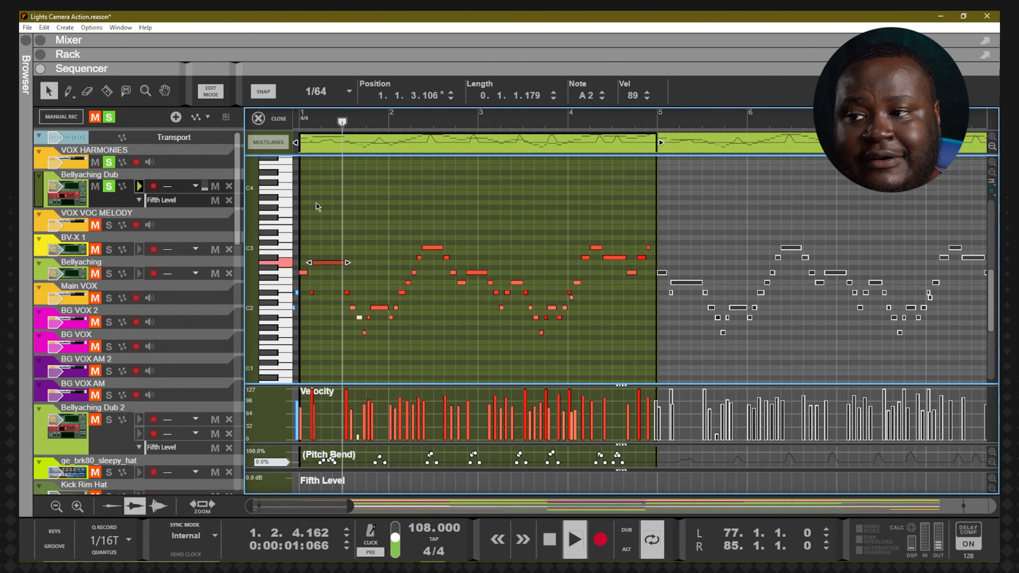
pyautogui.press('space')
# Lower the first long note back to F2 and play it from the start of bar 1.
pyautogui.click(300, 122)
pyautogui.press('Down')
pyautogui.press('Down')
pyautogui.press('Down')
pyautogui.press('Down')
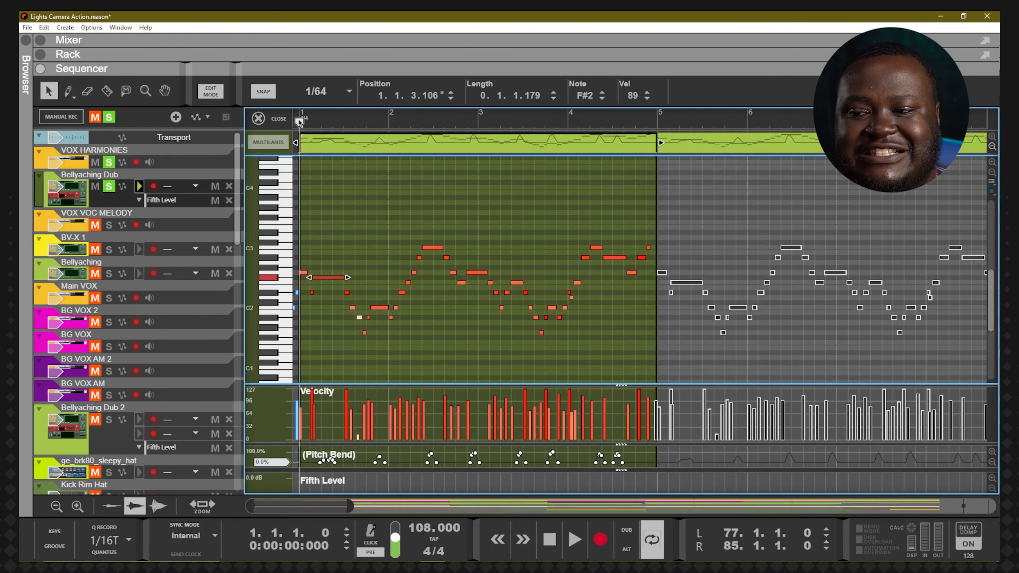
pyautogui.press('space')
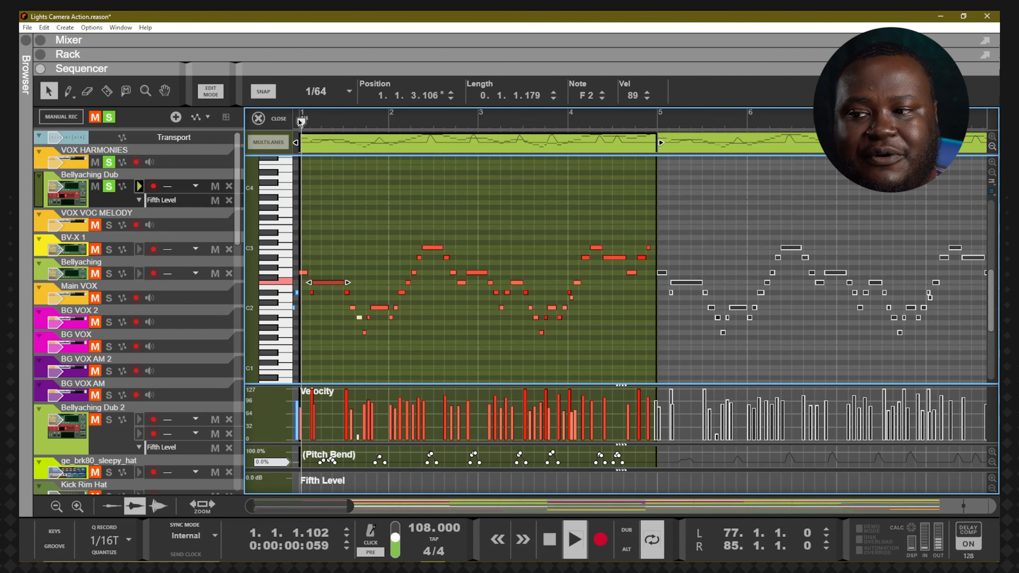
pyautogui.press('space')
# Try the first long note at C#2, then bring it back up to F2.
pyautogui.press('Down')
pyautogui.press('Down')
pyautogui.press('Up')
pyautogui.press('Up')
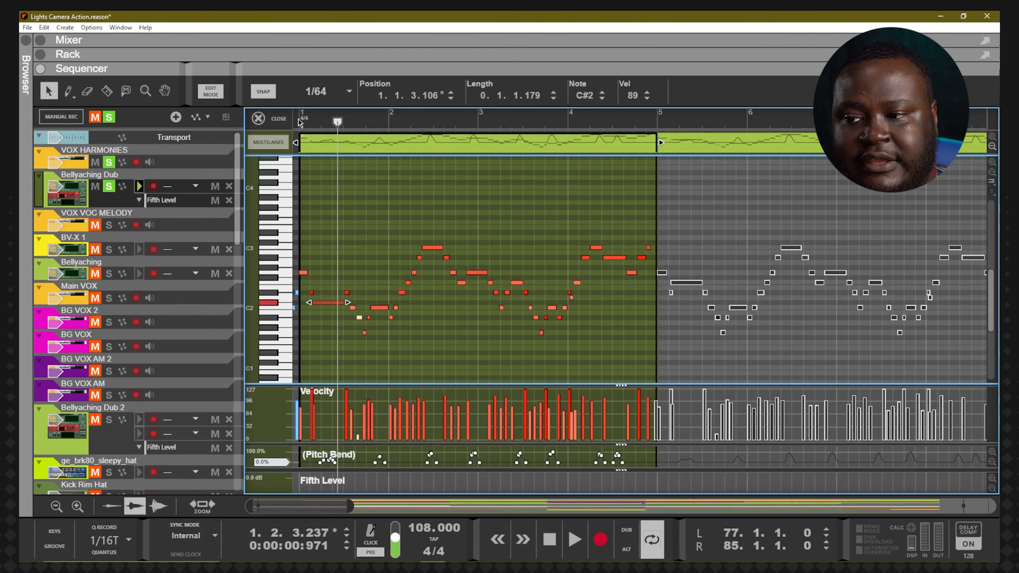
# Remove the pitch bend points just after beat 2 of bar 2 and audition the passage, then restore them and replay it.
pyautogui.moveTo(313, 123); pyautogui.dragTo(419, 123)
pyautogui.moveTo(441, 452); pyautogui.dragTo(421, 470)
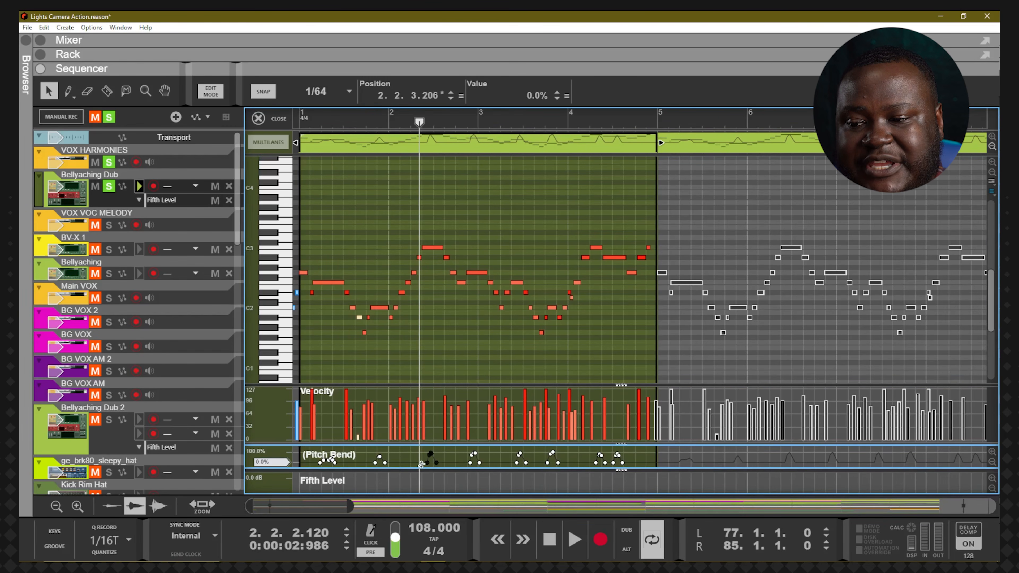
pyautogui.click(421, 465)
pyautogui.press('space')
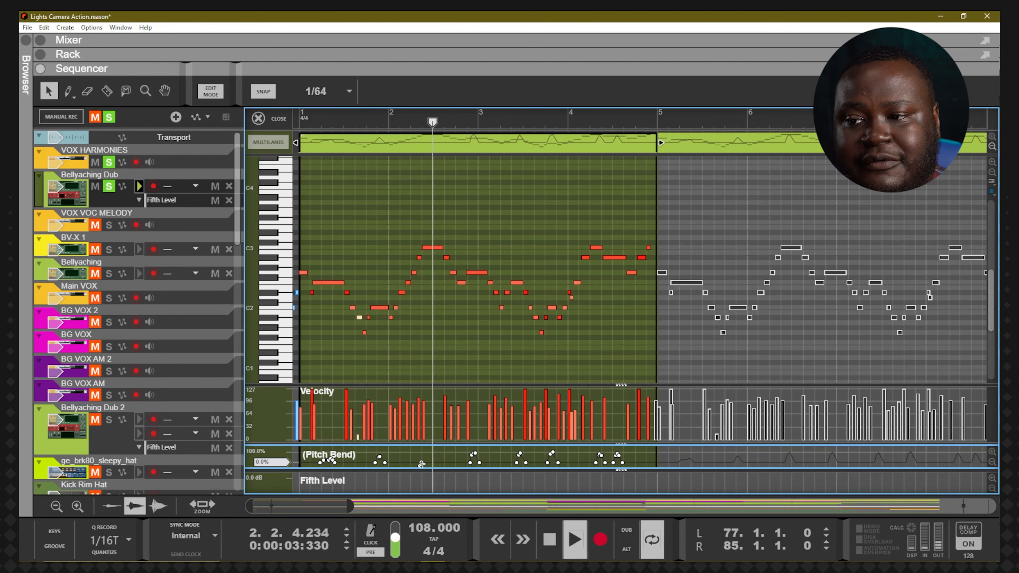
pyautogui.press('space')
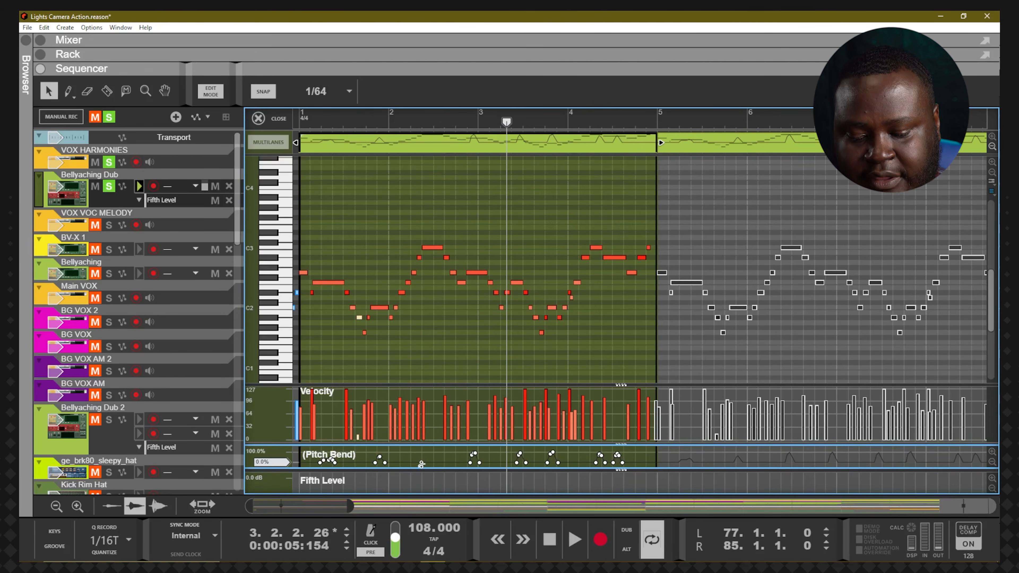
pyautogui.press('space')
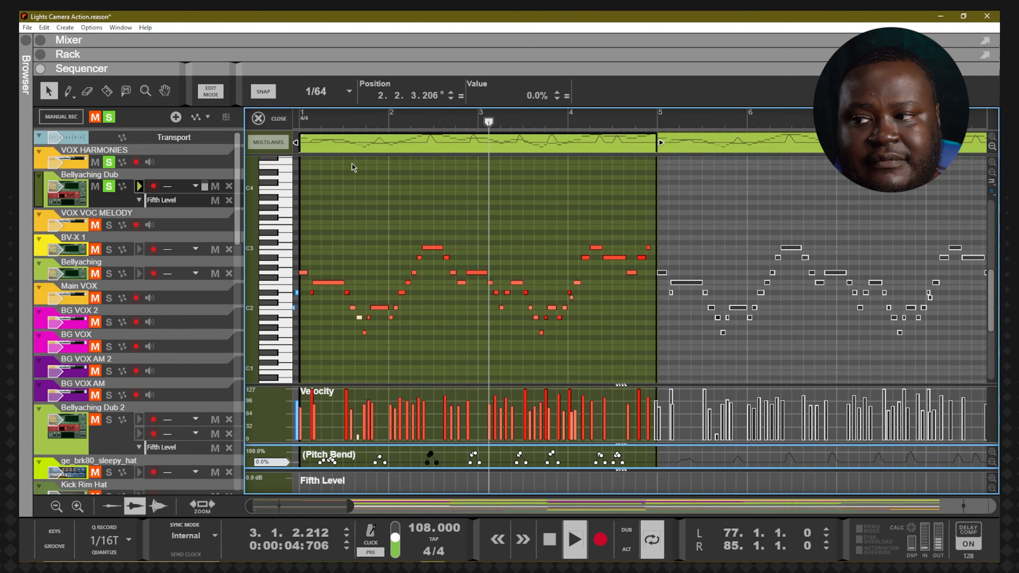
pyautogui.press('space')
# Close the note clip, add a new record-enabled note lane to Bellyaching Dub, and move the playhead to the song start.
pyautogui.hotkey('ctrl', 'e')
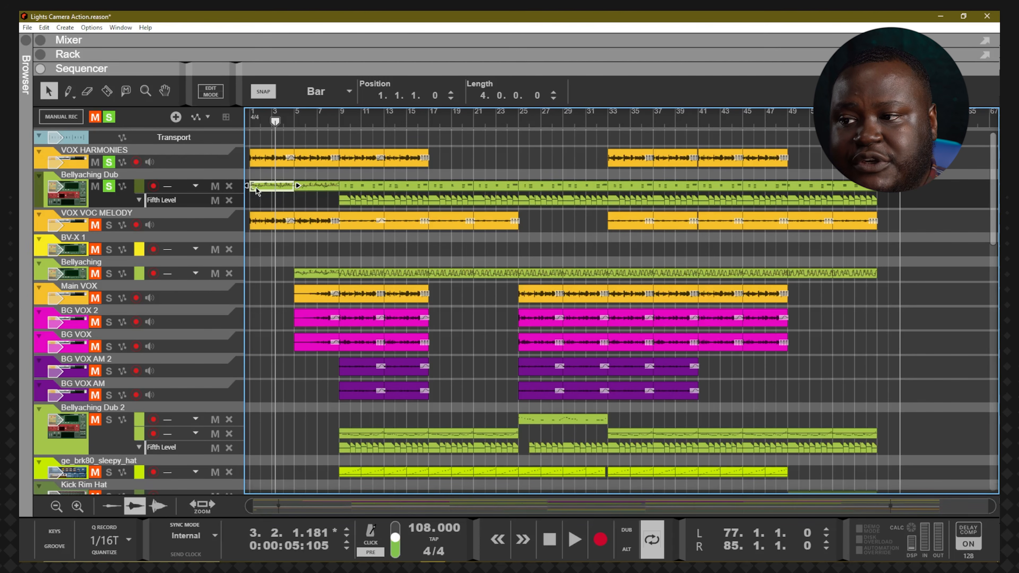
pyautogui.click(144, 186)
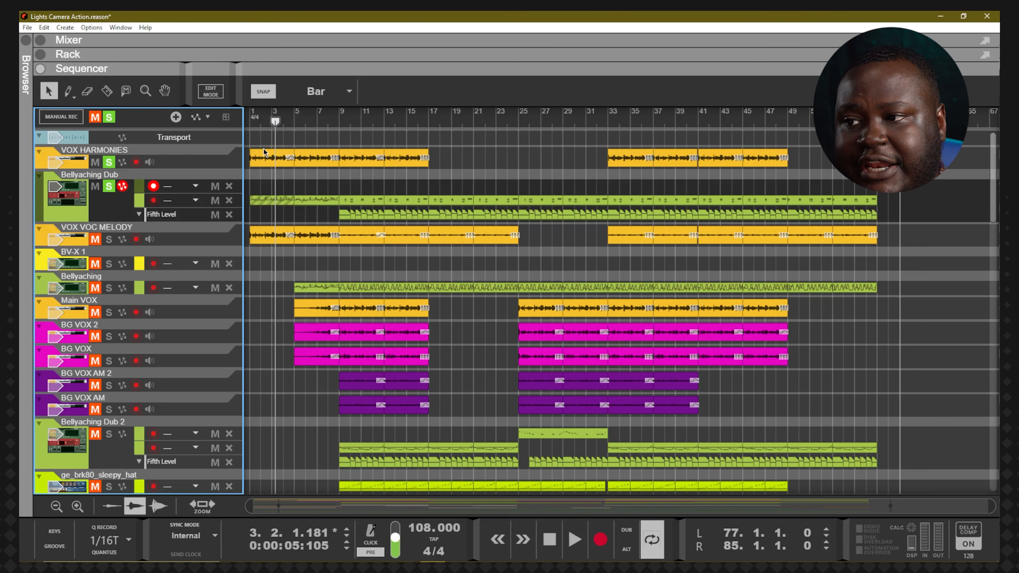
pyautogui.click(275, 121)
pyautogui.moveTo(270, 122); pyautogui.dragTo(249, 123)
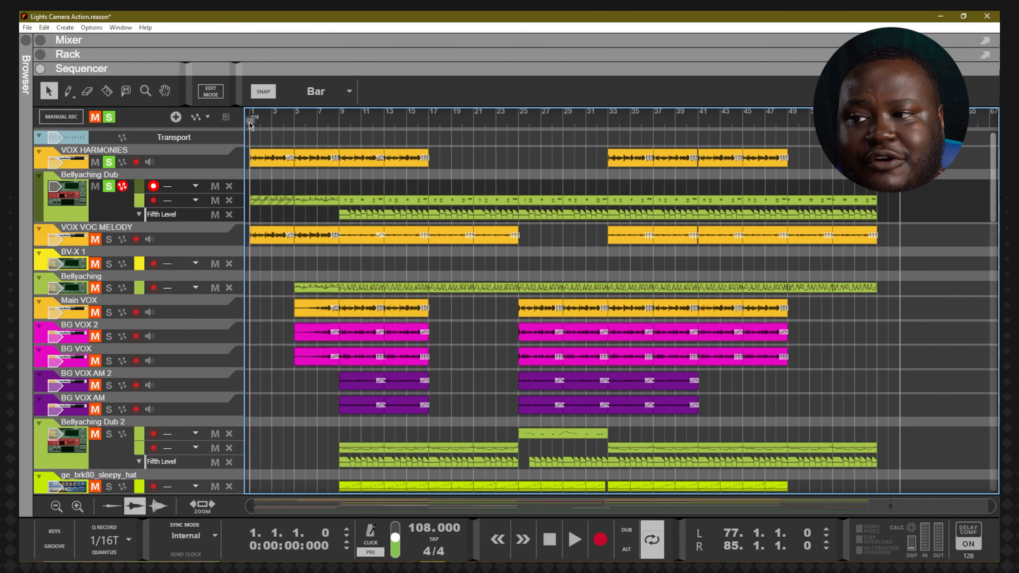
# Play the song from bar 1, and select and unmute the first Bellyaching Dub note clip.
pyautogui.hotkey('ctrl', 'e')
pyautogui.press('space')
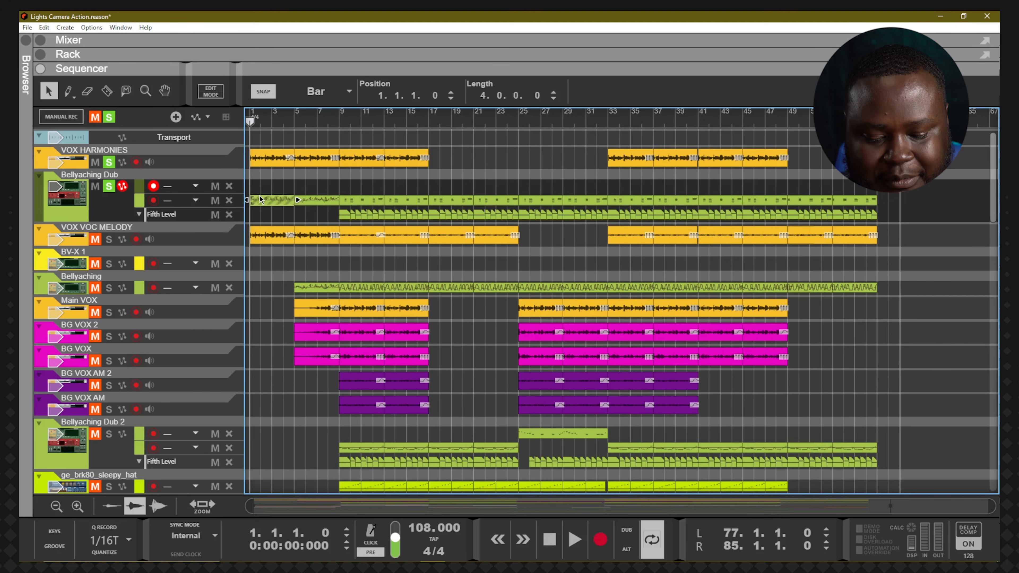
pyautogui.click(261, 199)
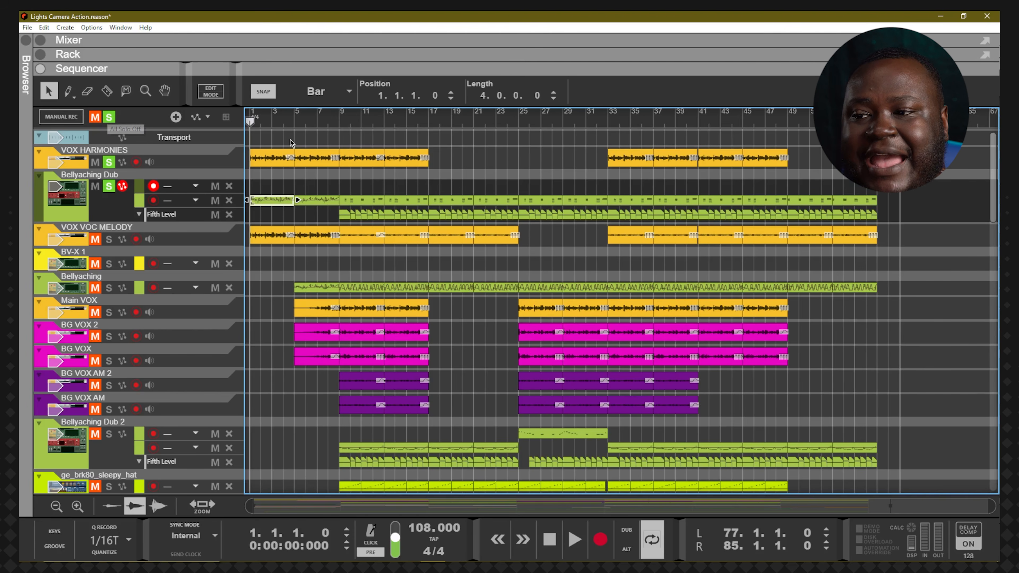
# Switch the solos from VOX HARMONIES and Bellyaching Dub to VOX VOC MELODY and Bellyaching, and play from bar 9.
pyautogui.click(339, 121)
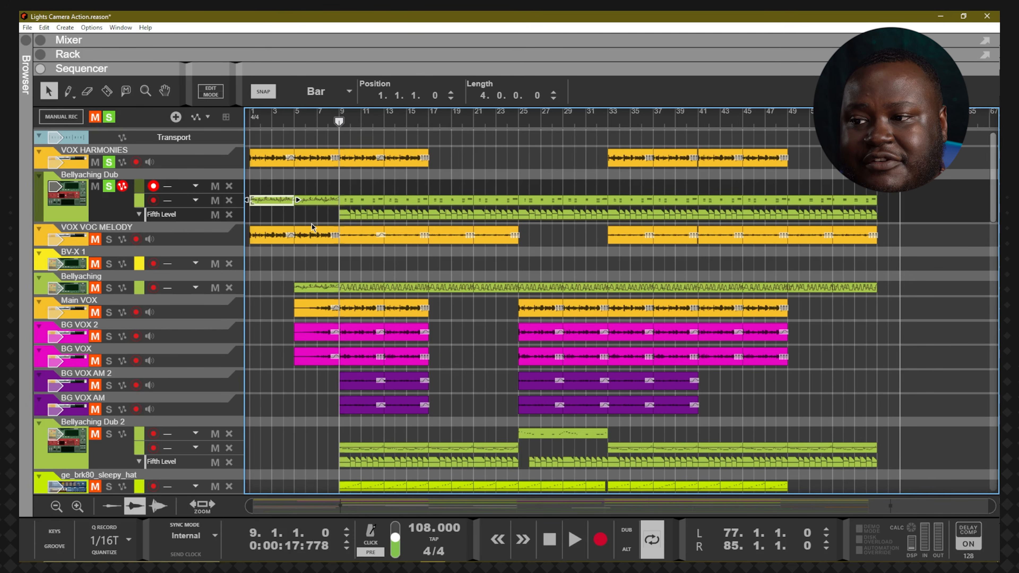
pyautogui.click(109, 185)
pyautogui.click(108, 162)
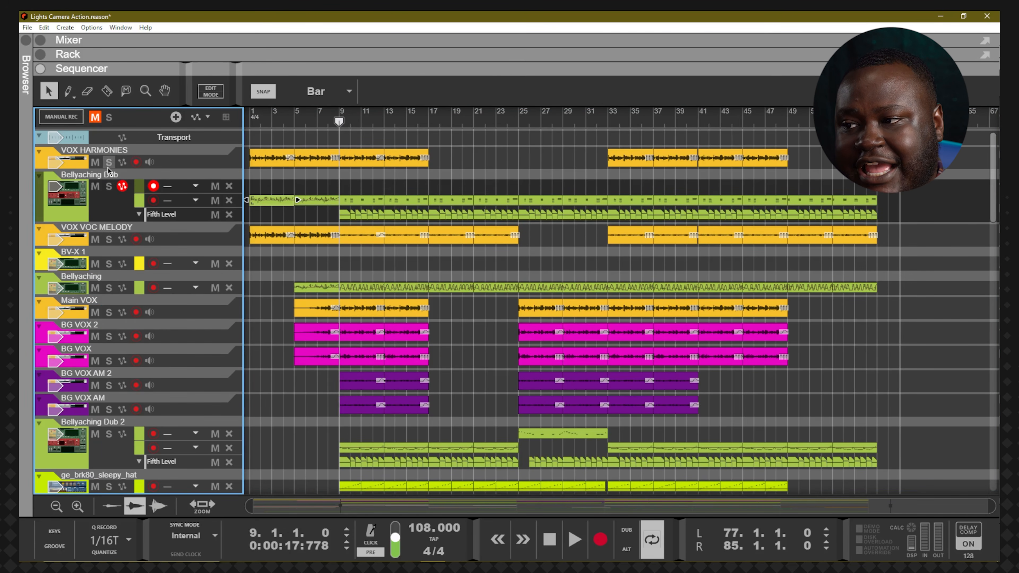
pyautogui.click(108, 239)
pyautogui.click(108, 287)
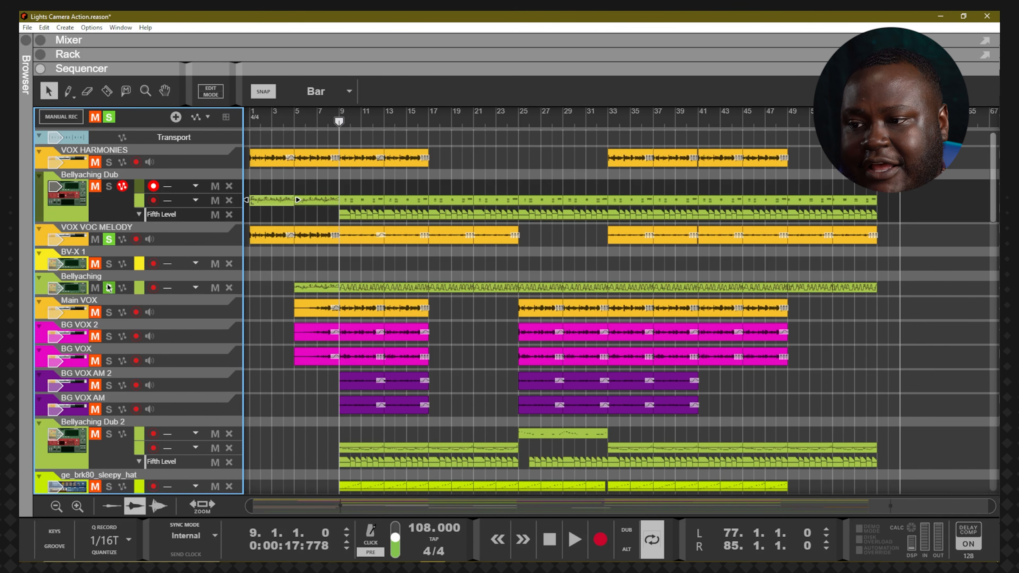
pyautogui.press('space')
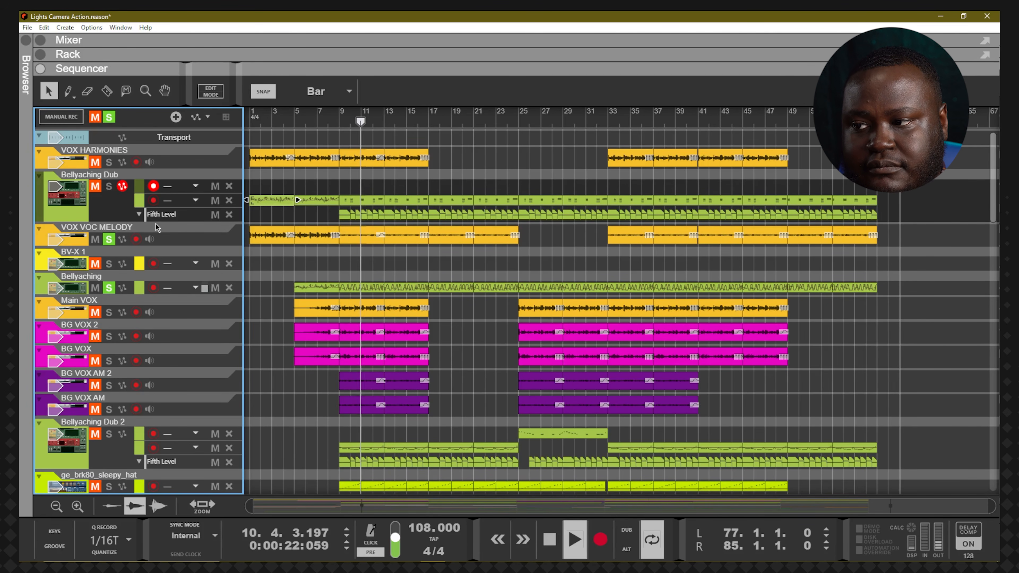
# Open the Bellyaching note clip at bar 13 and examine its melody notes during playback.
pyautogui.click(156, 245)
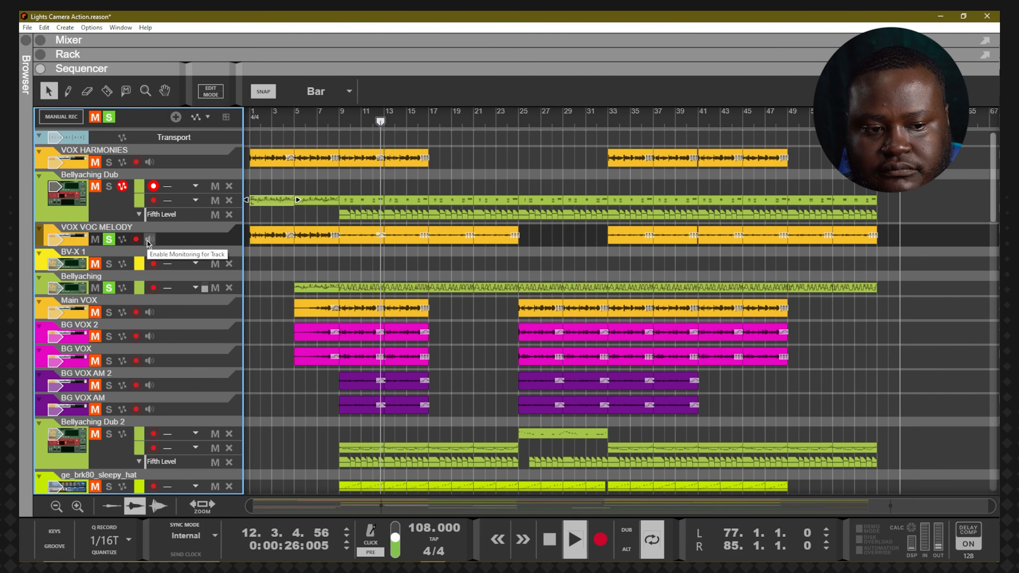
pyautogui.doubleClick(400, 287)
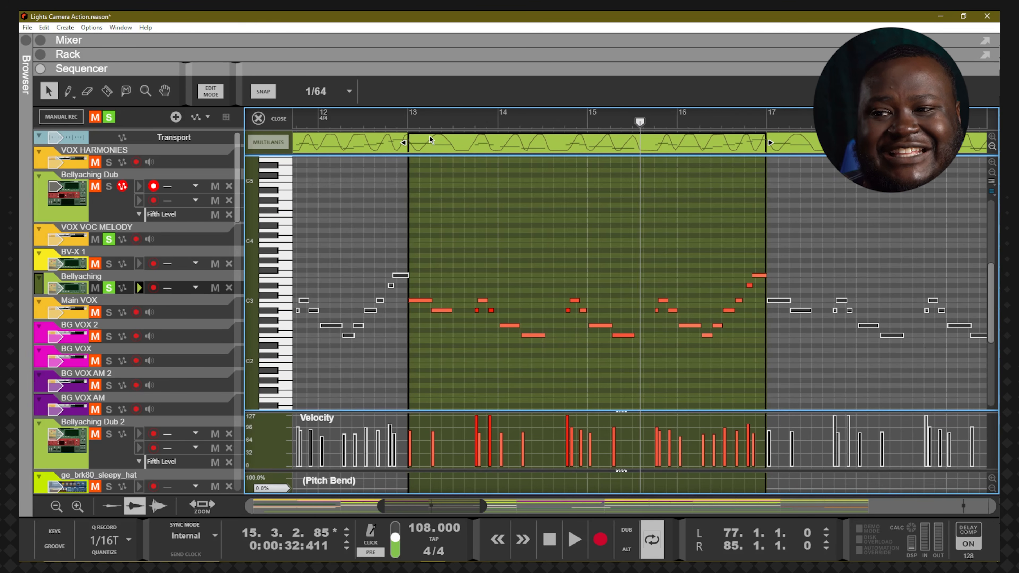
pyautogui.click(410, 126)
pyautogui.press('space')
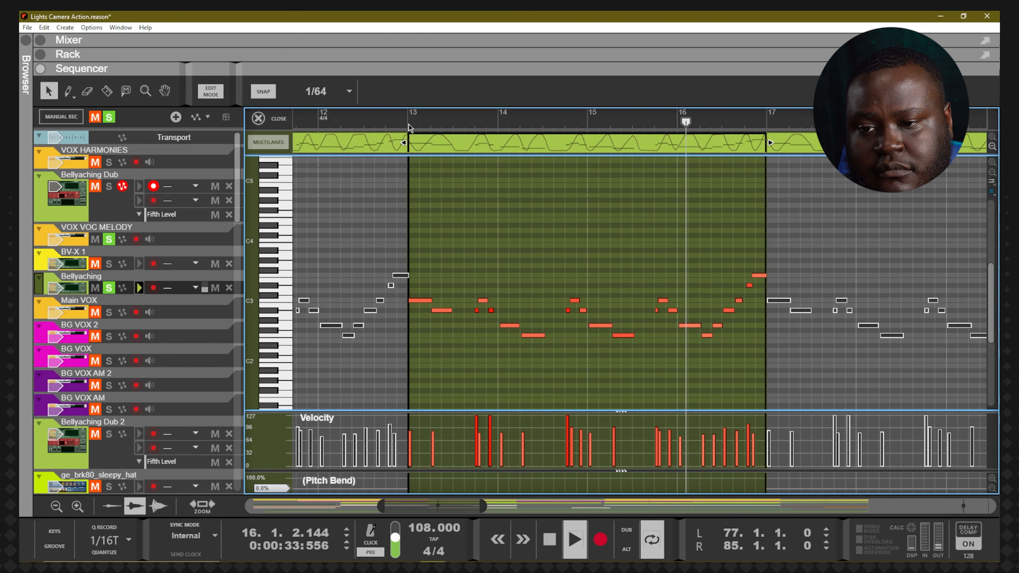
pyautogui.press('space')
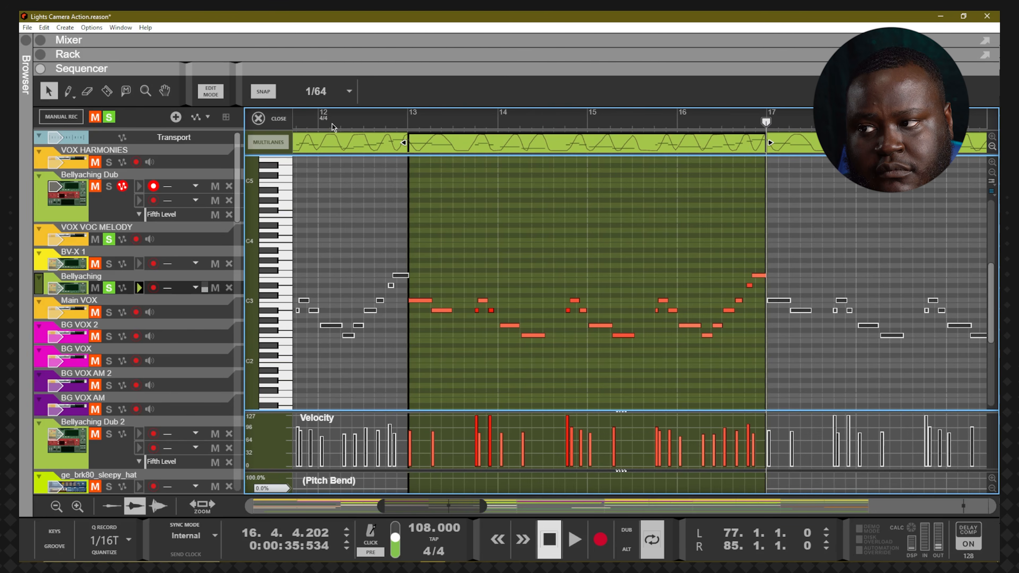
# Close the clip and play the unsoloed mix from bar 9, muting Main VOX, VOX VOC MELODY and VOX HARMONIES one by one.
pyautogui.hotkey('ctrl', 'e')
pyautogui.click(340, 121)
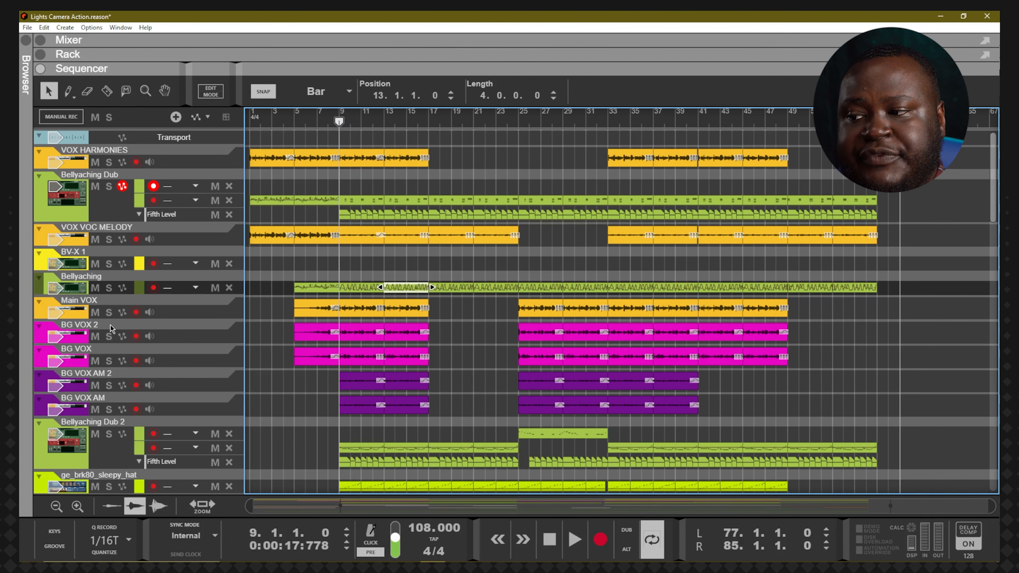
pyautogui.press('space')
pyautogui.click(95, 312)
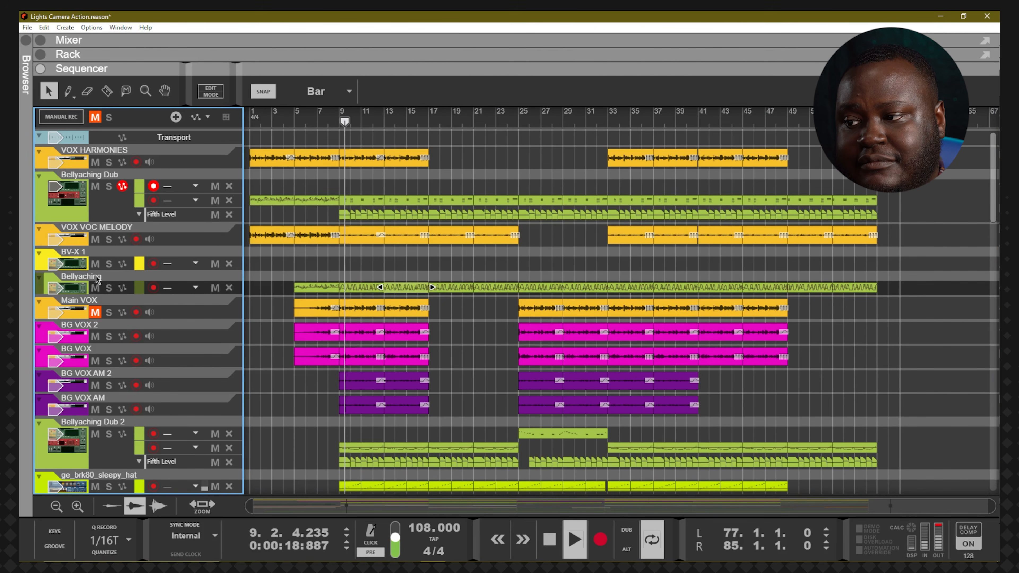
pyautogui.click(95, 239)
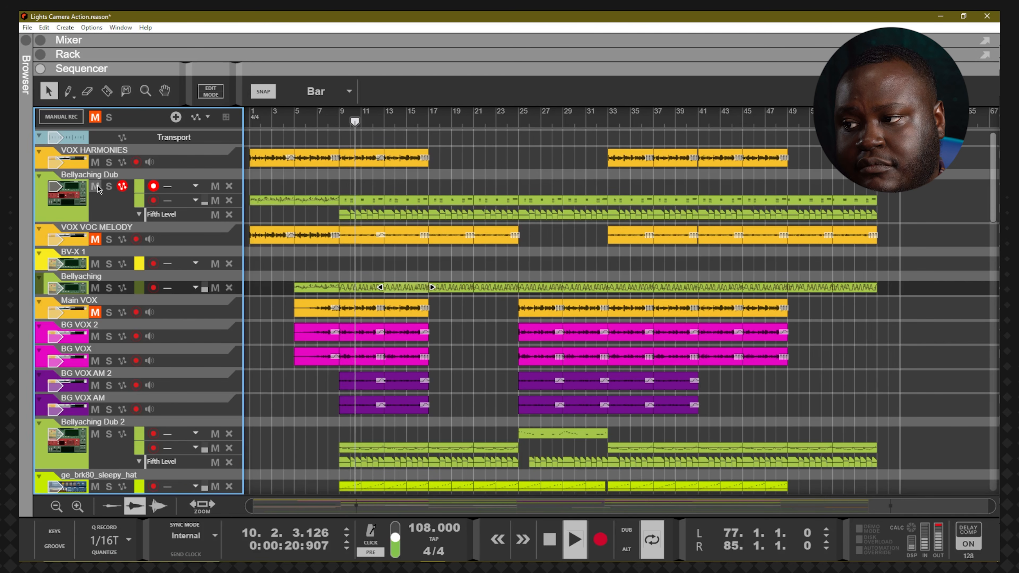
pyautogui.click(95, 162)
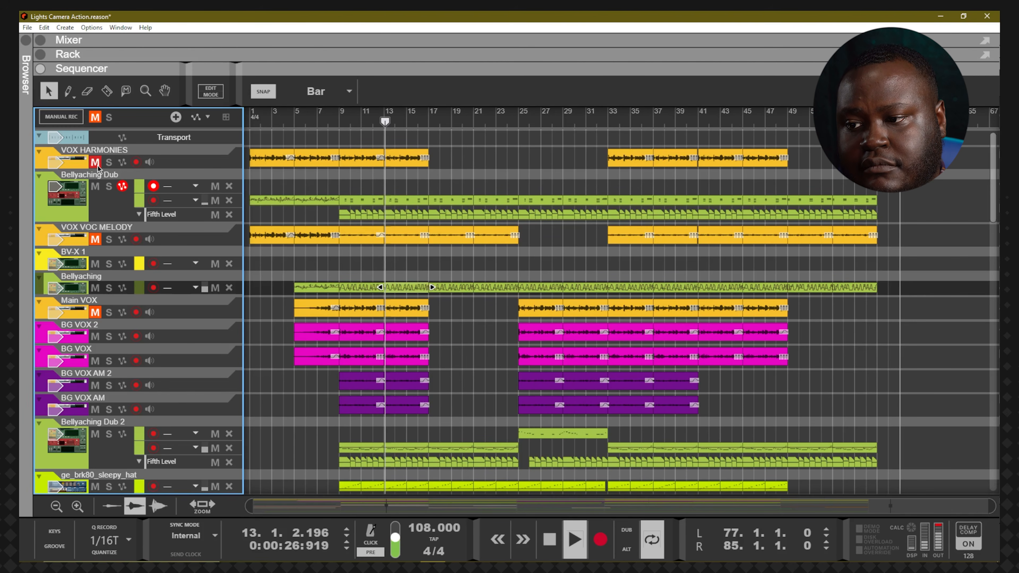
pyautogui.press('space')
# Clear all track mutes, play the full mix from bar 9 and return the playhead to bar 9.
pyautogui.click(95, 117)
pyautogui.click(341, 122)
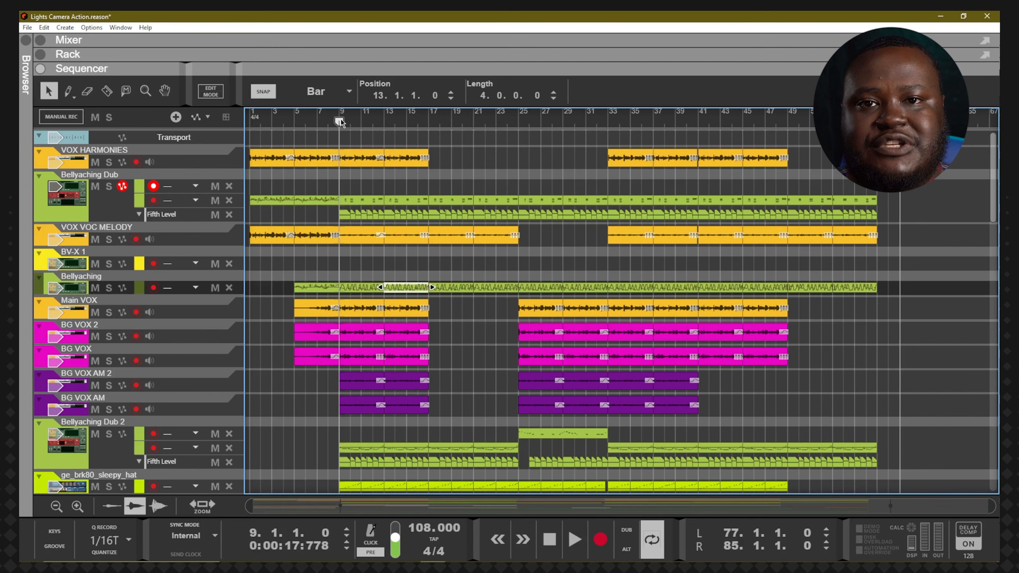
pyautogui.press('space')
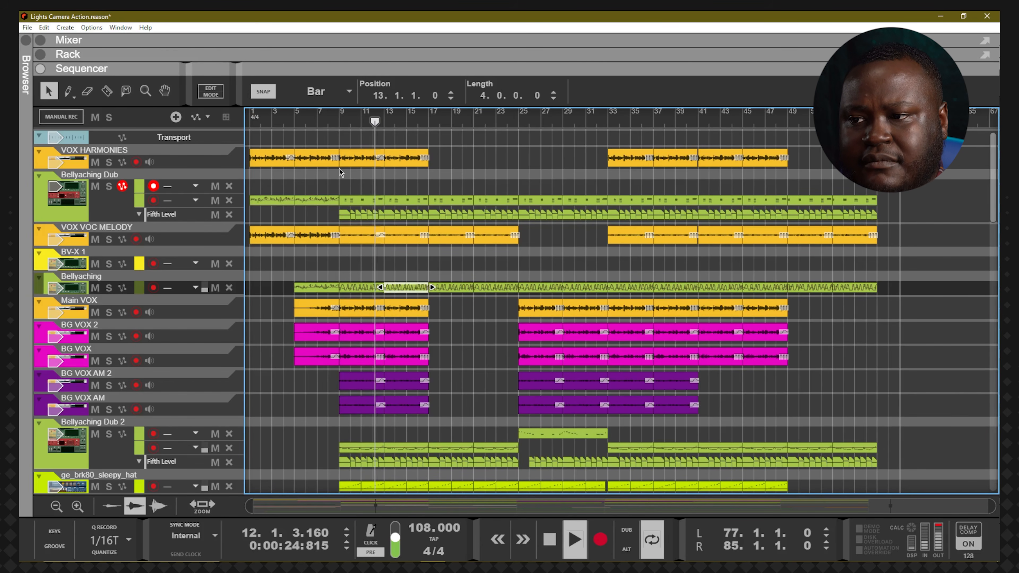
pyautogui.press('space')
pyautogui.click(340, 115)
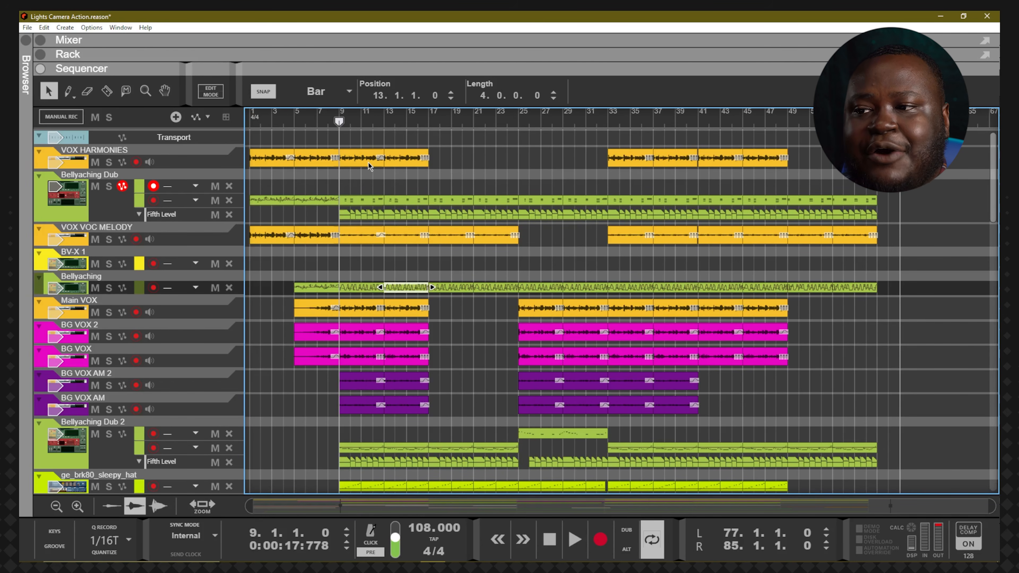
# Select the VOX HARMONIES clip at bar 9, solo VOX HARMONIES and Bellyaching Dub, and play from bar 9.
pyautogui.click(357, 160)
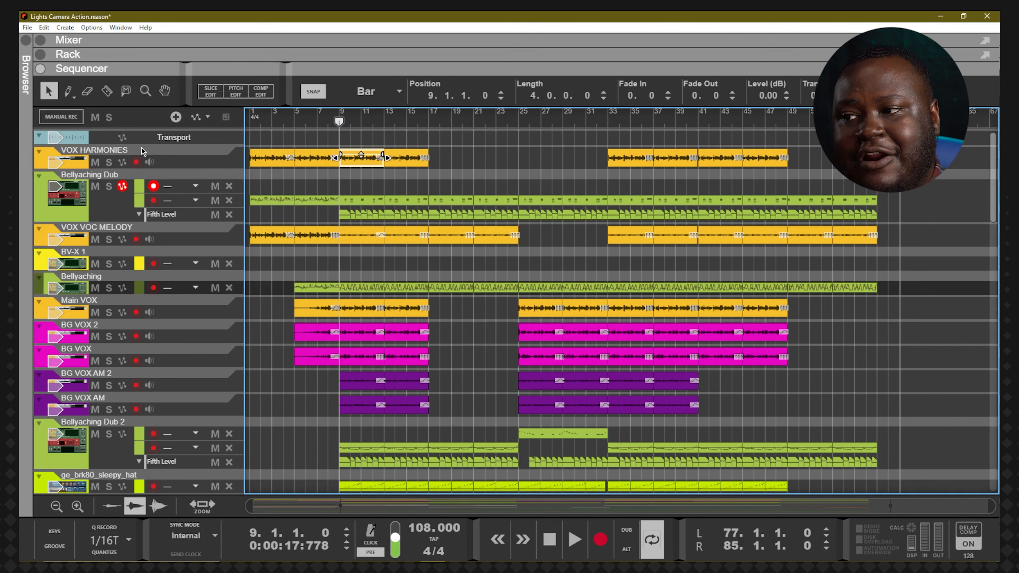
pyautogui.click(109, 162)
pyautogui.click(109, 186)
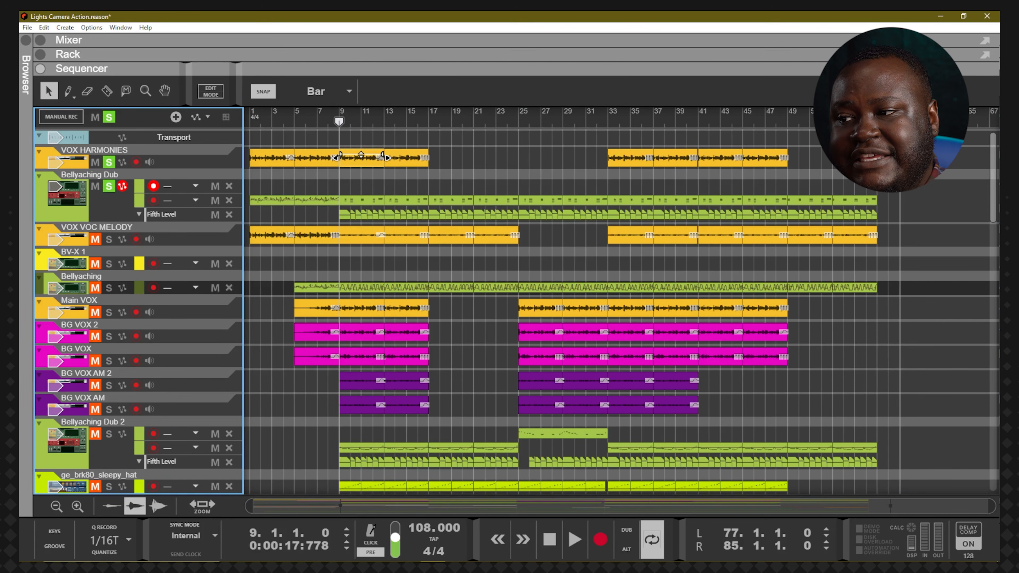
pyautogui.click(336, 126)
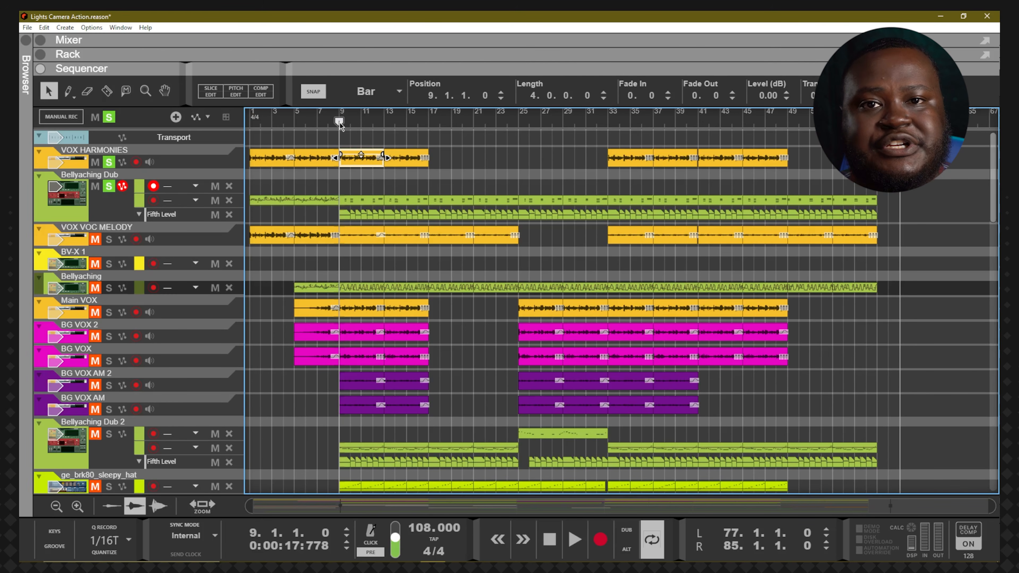
pyautogui.press('space')
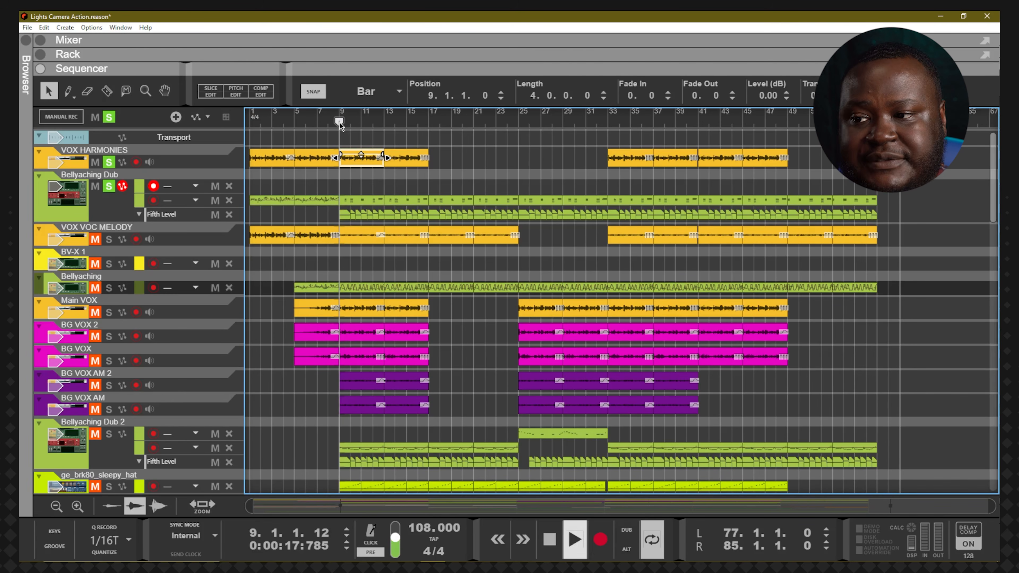
# Open the Bellyaching Dub note clip at bar 9, examine its chords, and close it with the playhead back at its start.
pyautogui.click(354, 200)
pyautogui.doubleClick(353, 199)
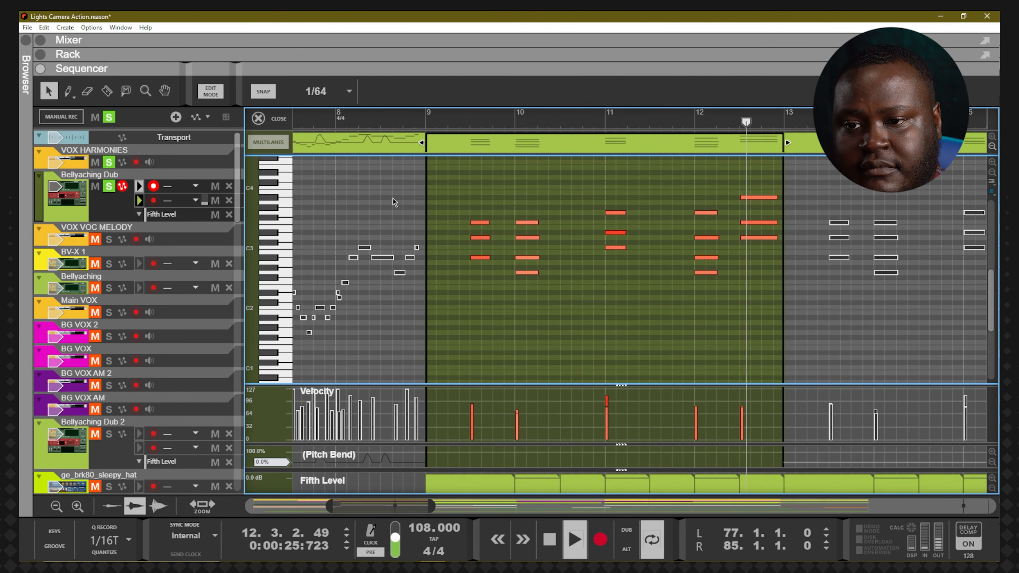
pyautogui.press('space')
pyautogui.moveTo(438, 116); pyautogui.dragTo(472, 103)
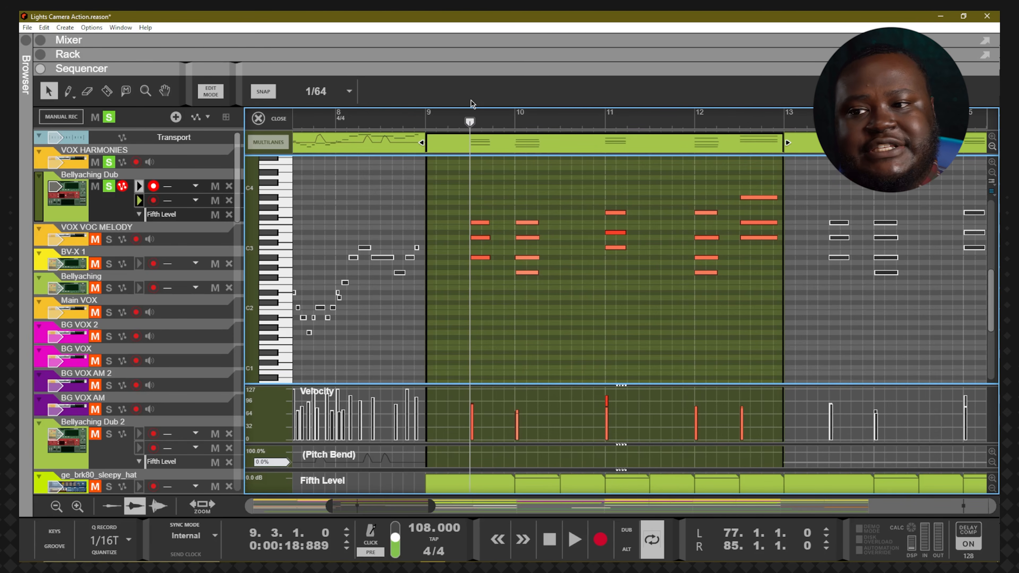
pyautogui.click(427, 125)
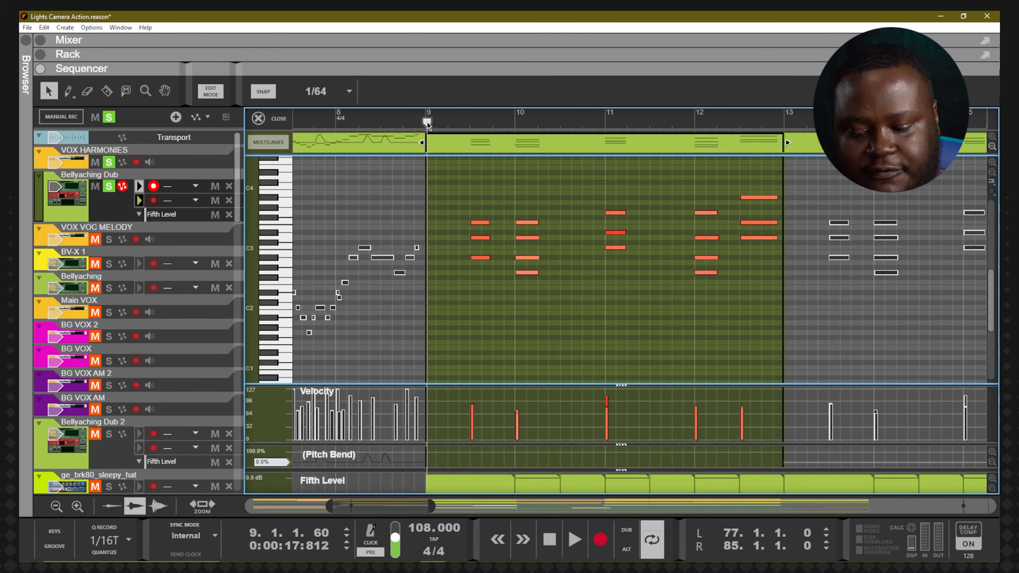
pyautogui.hotkey('ctrl', 'e')
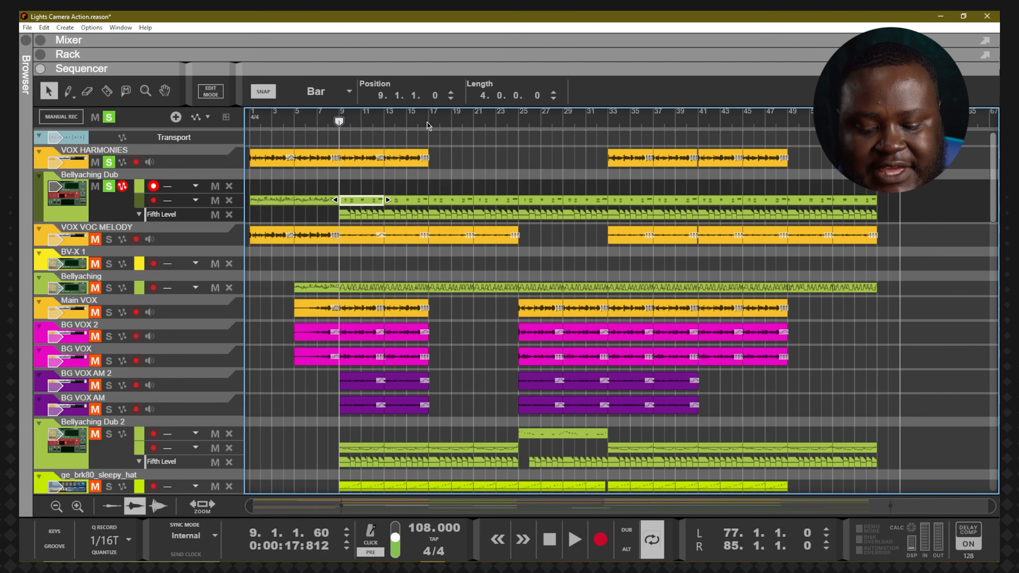
# Show the Bellyaching BV-X vocoder in the rack and watch its display during playback from bar 9.
pyautogui.press('F6')
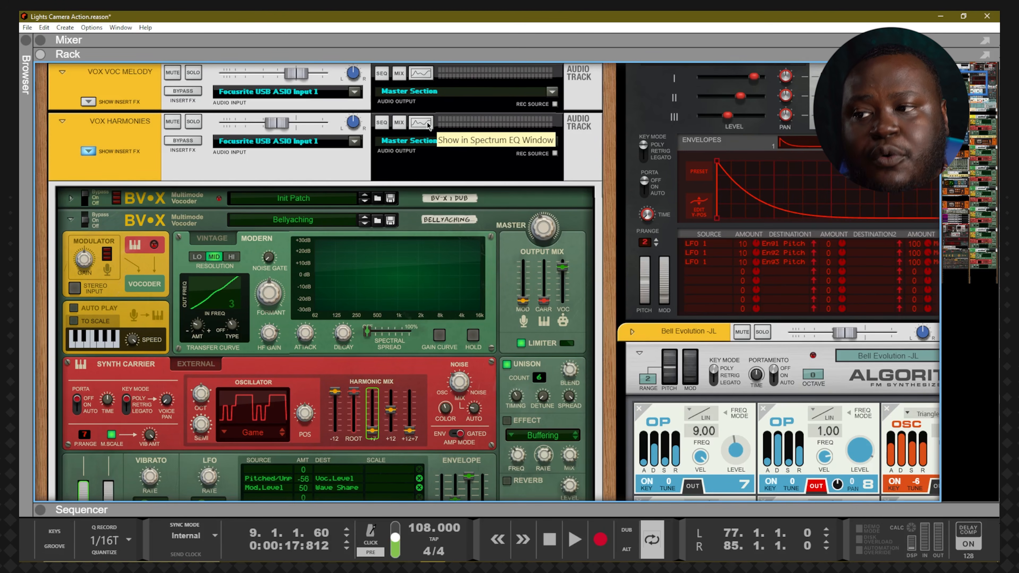
pyautogui.scroll(-4, 427, 122)
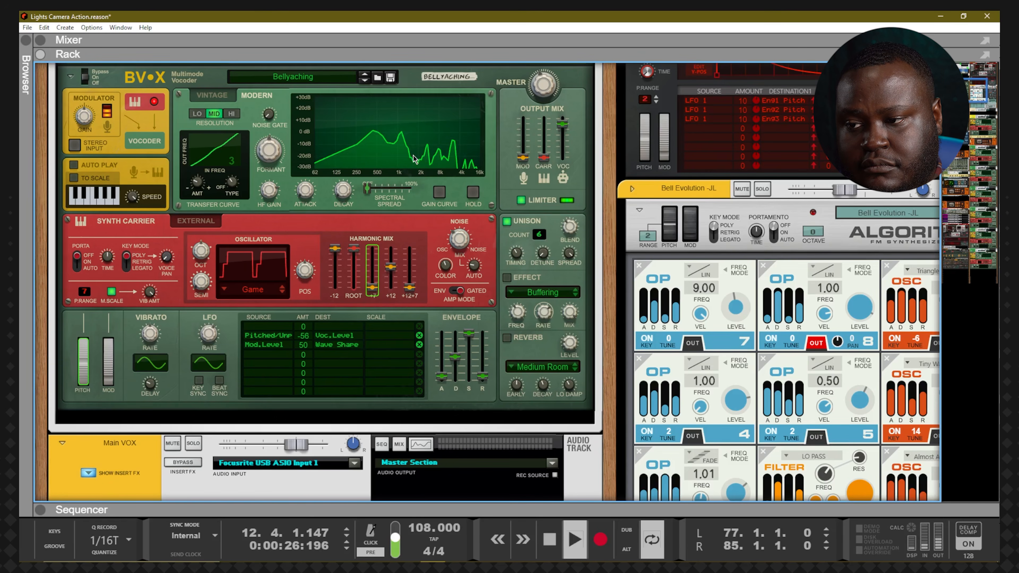
pyautogui.press('space')
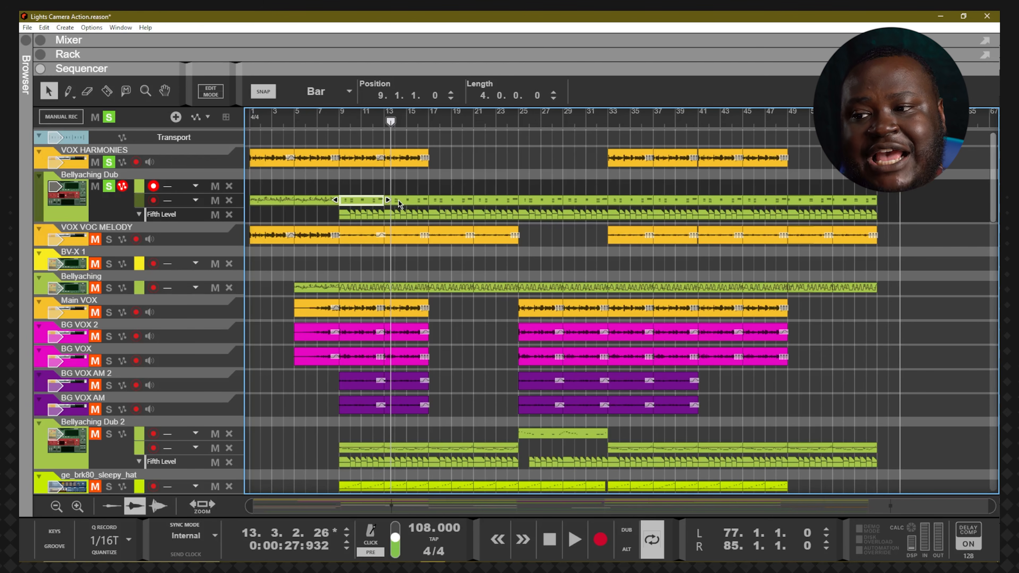
# Clear the track solos and play the whole arrangement again from bar 9.
pyautogui.click(340, 122)
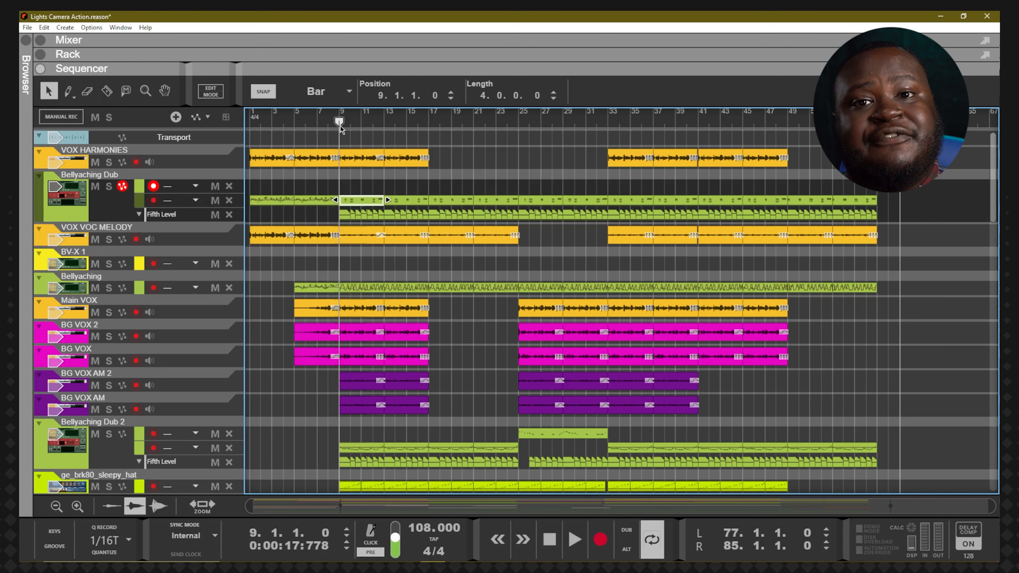
pyautogui.press('space')
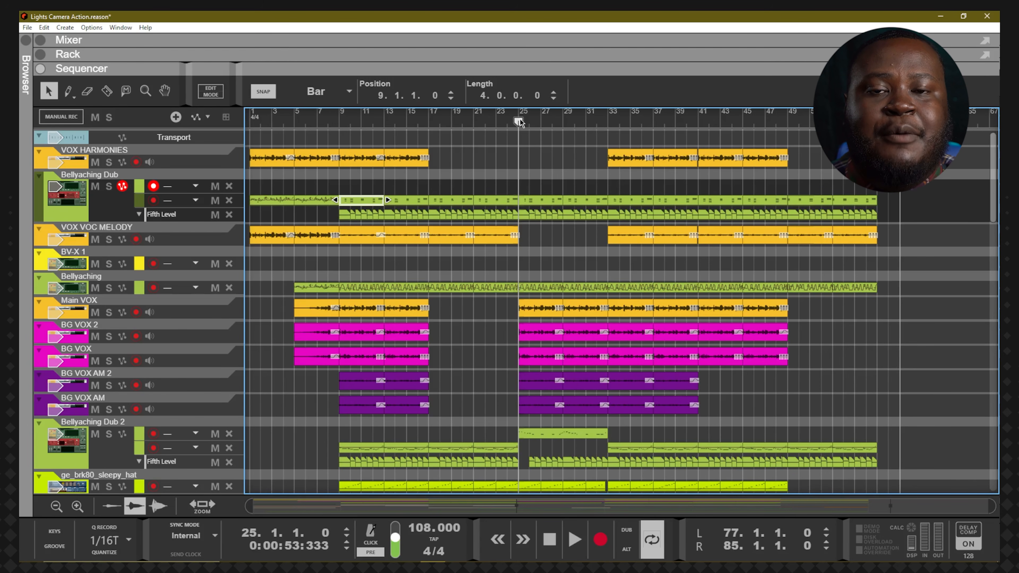
# Play the song from bar 25 and look through the track list for the VOX BASS and Sub That Vocal tracks.
pyautogui.scroll(-6, 524, 310)
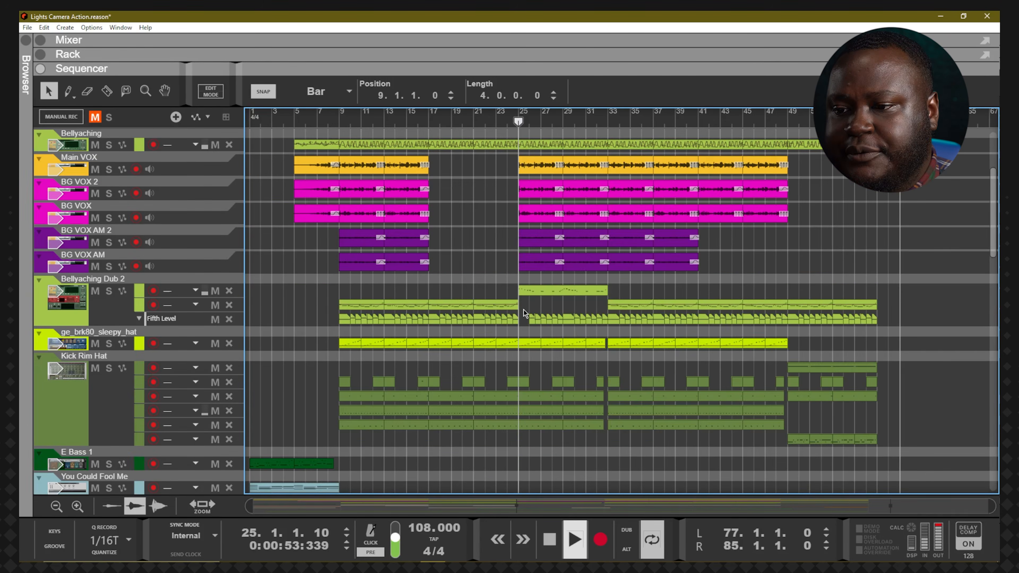
pyautogui.press('space')
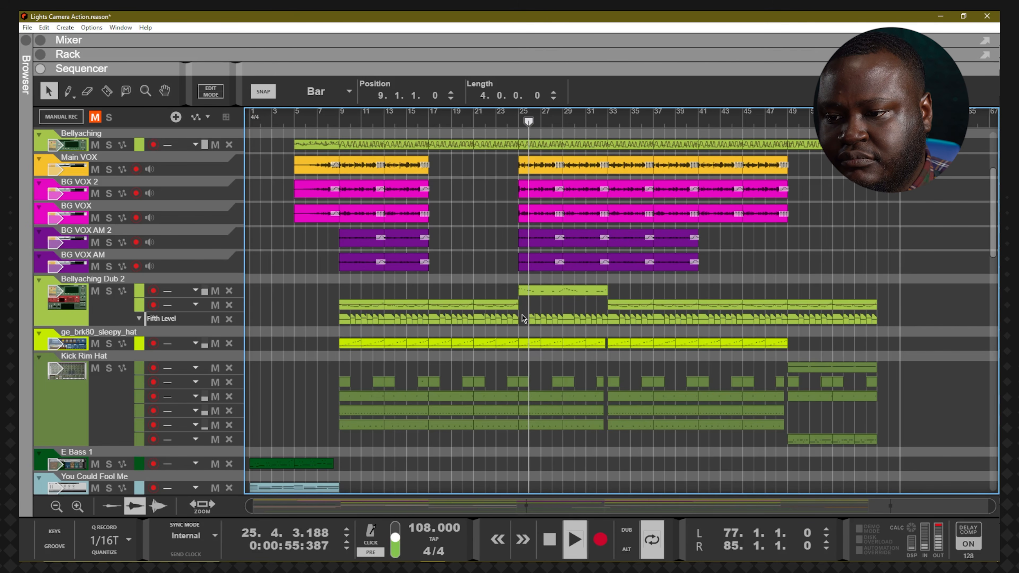
pyautogui.scroll(3, 529, 339)
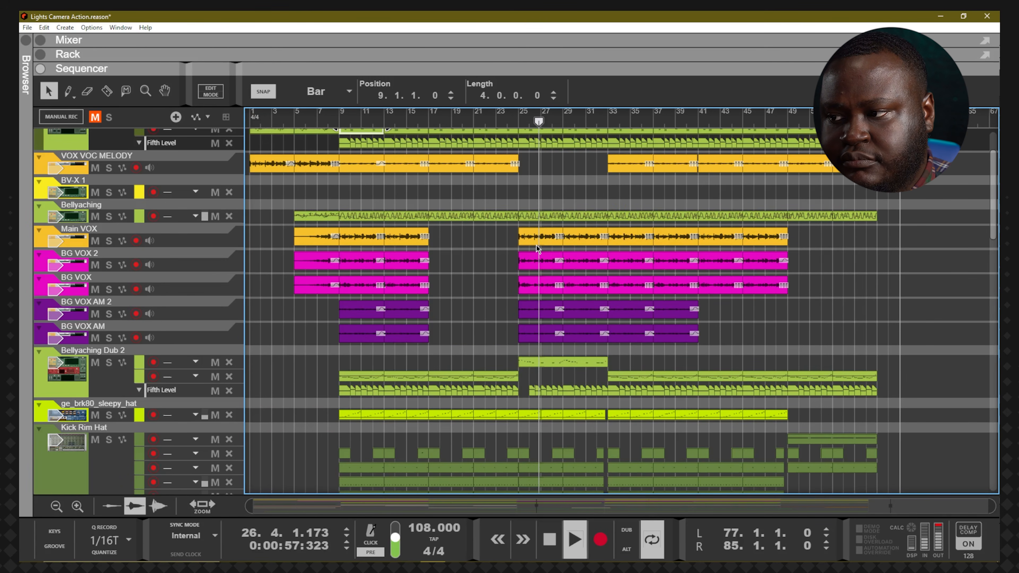
pyautogui.scroll(3, 537, 246)
pyautogui.scroll(-10, 534, 313)
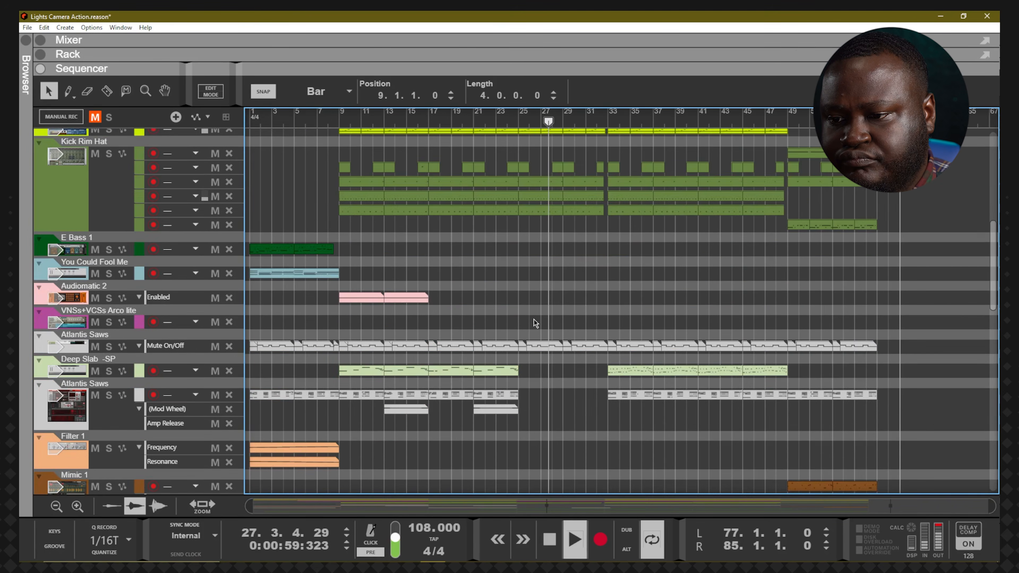
pyautogui.scroll(3, 533, 326)
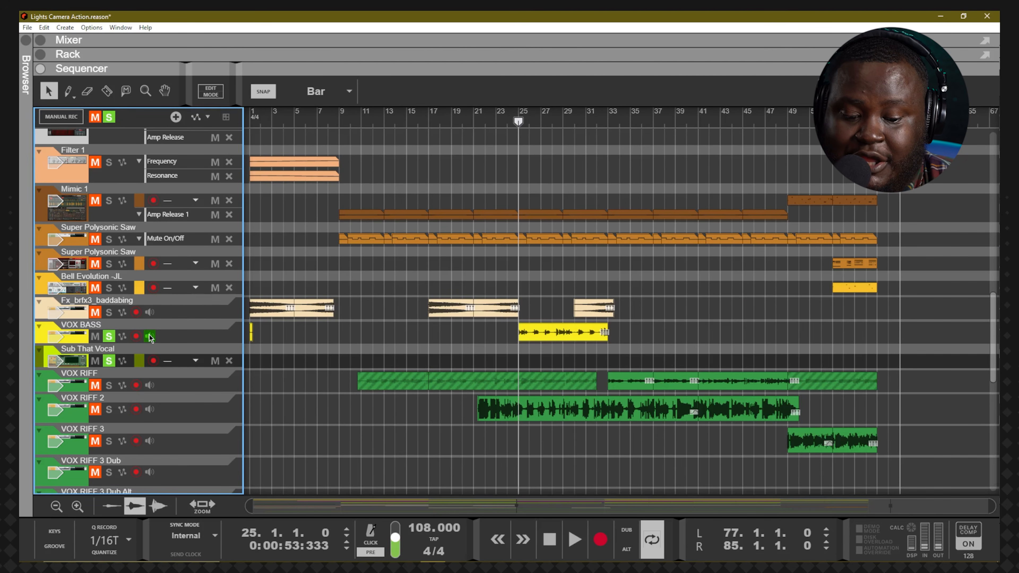
# Show the Sub That Vocal BV-X vocoder in the rack and lower its modulator level to minimum in the output mix.
pyautogui.press('F6')
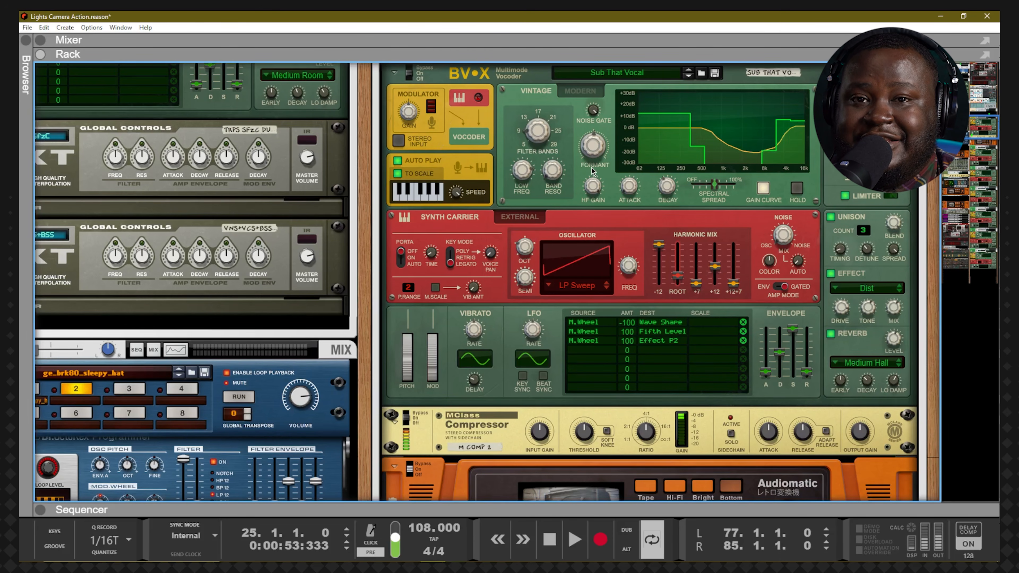
pyautogui.moveTo(593, 171)
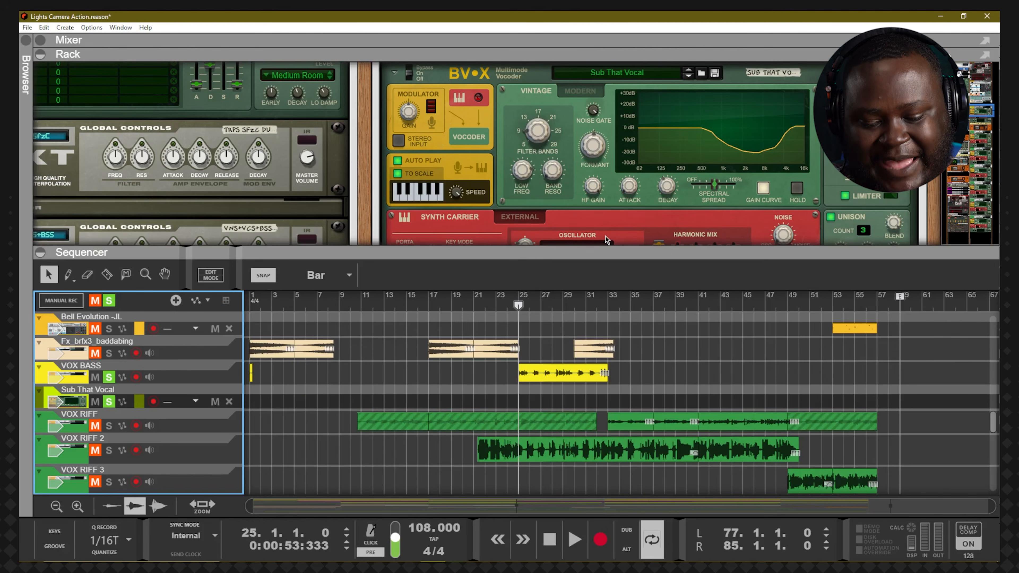
pyautogui.press('F6')
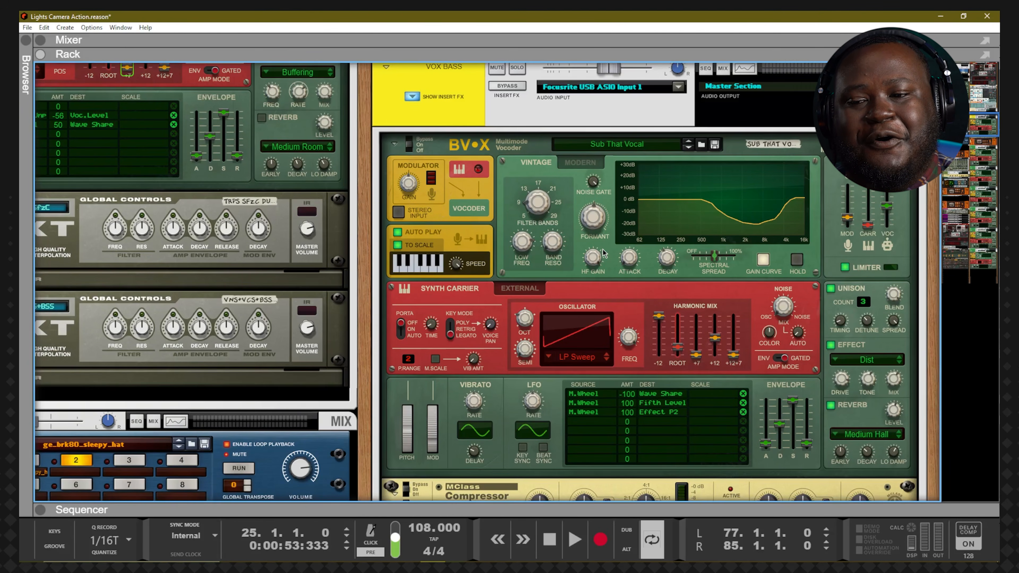
pyautogui.scroll(-3, 604, 253)
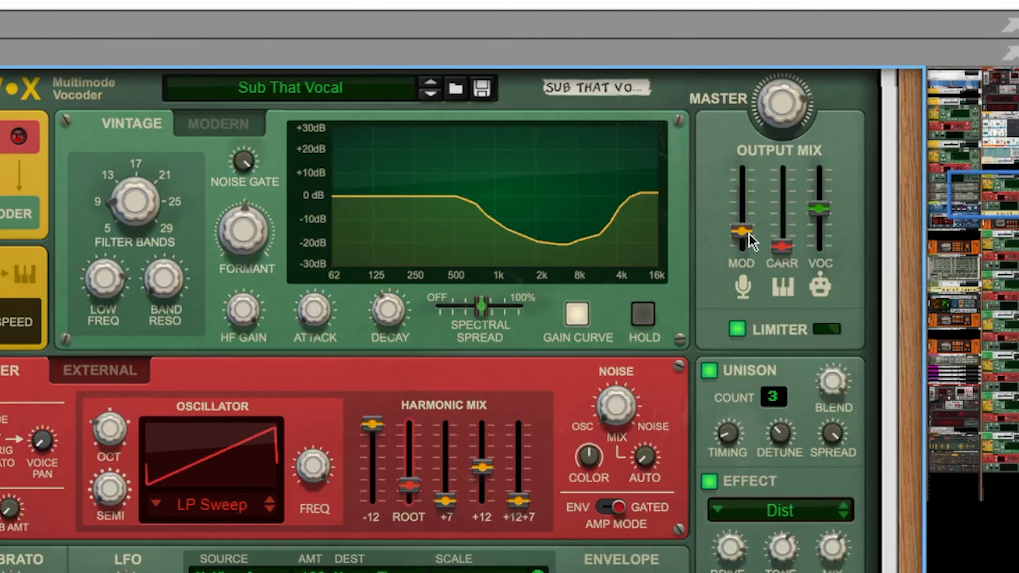
pyautogui.moveTo(749, 234); pyautogui.dragTo(740, 269)
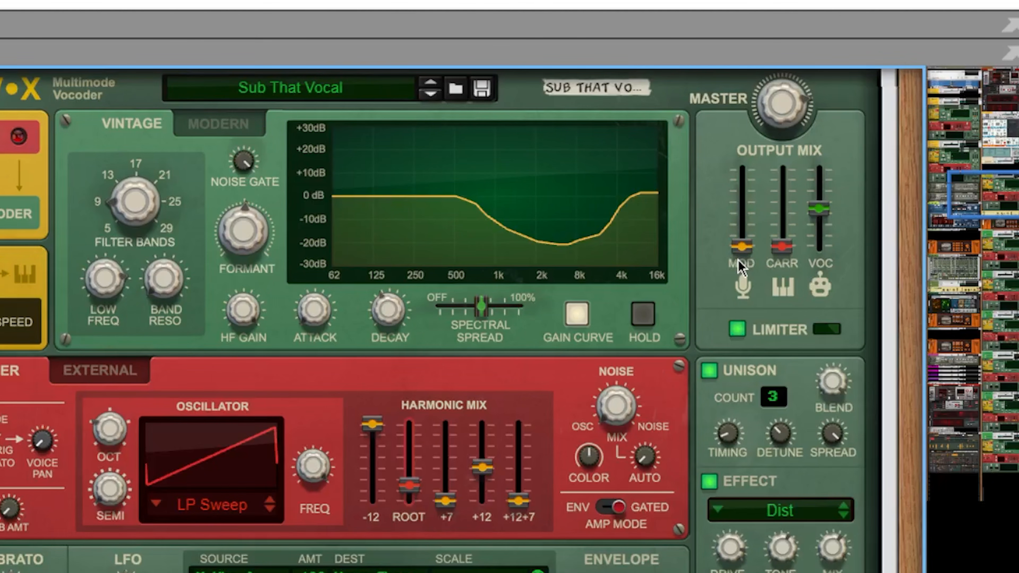
pyautogui.moveTo(738, 261)
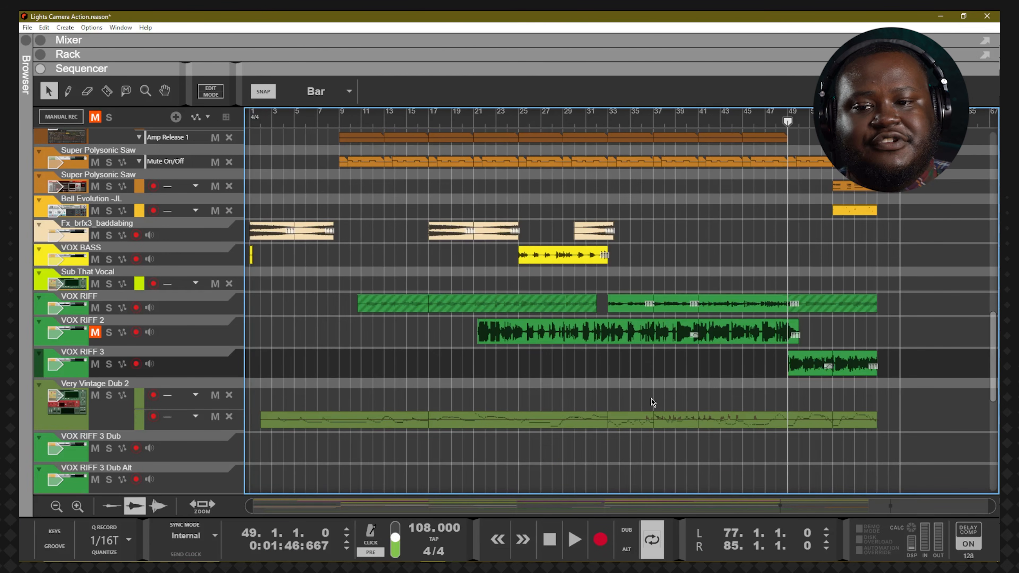
# Open the Very Vintage Dub 2 note clip at bar 49, examine and play its notes, and return the playhead to bar 49.
pyautogui.doubleClick(816, 415)
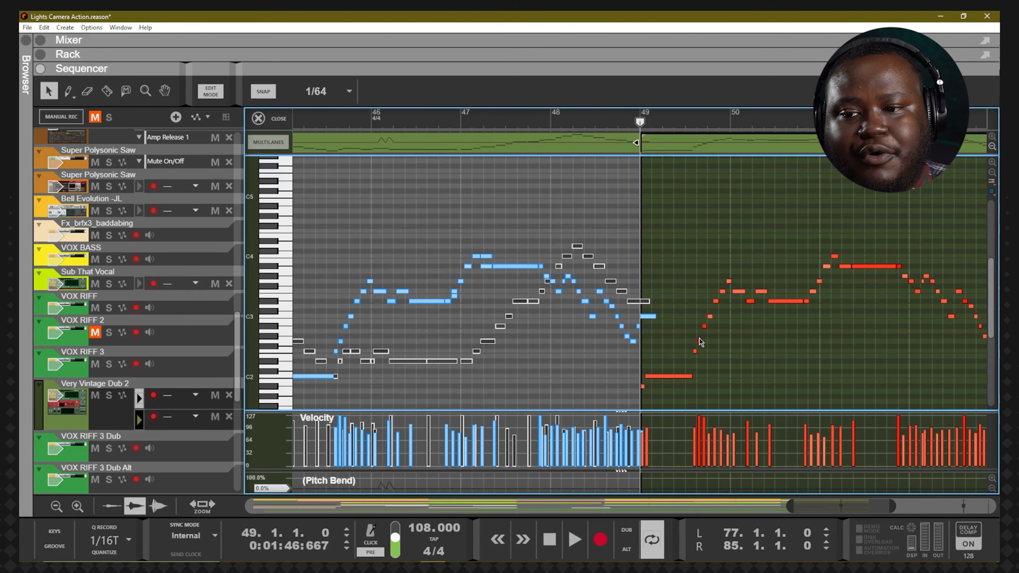
pyautogui.scroll(-5, 811, 411)
pyautogui.scroll(5, 813, 407)
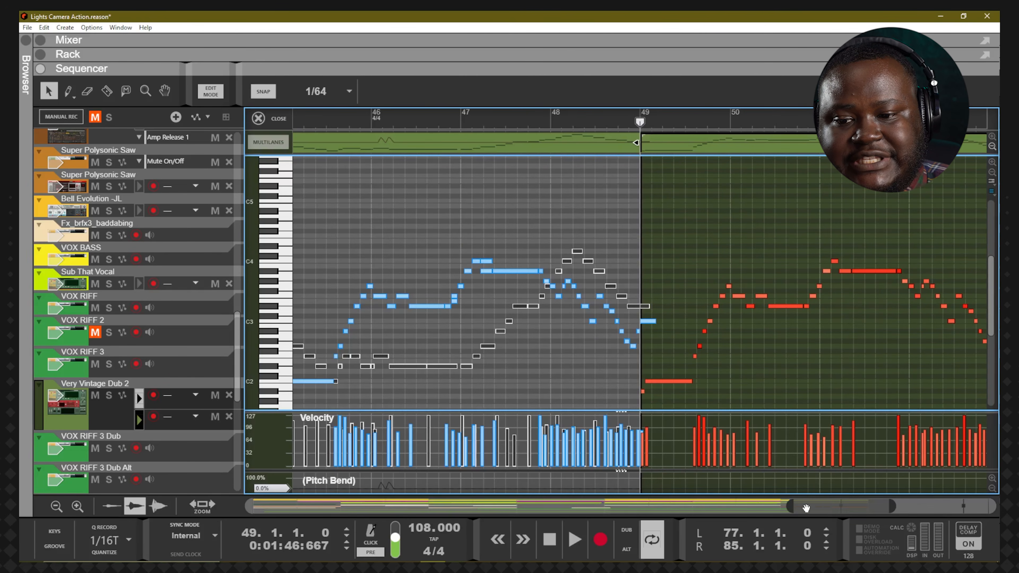
pyautogui.moveTo(822, 507)
pyautogui.mouseDown()
pyautogui.moveTo(852, 506)
pyautogui.moveTo(835, 507)
pyautogui.mouseUp()
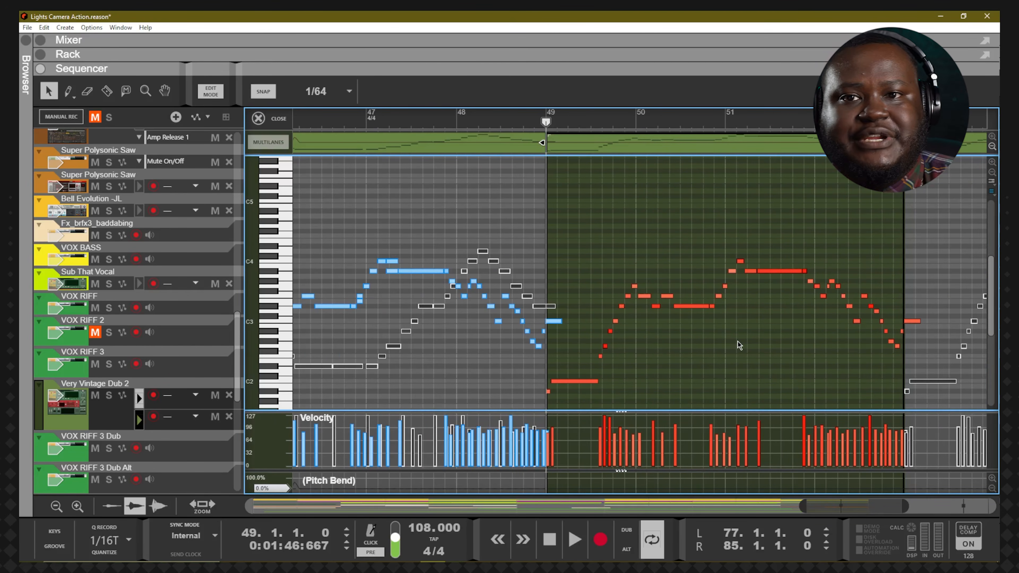
pyautogui.press('space')
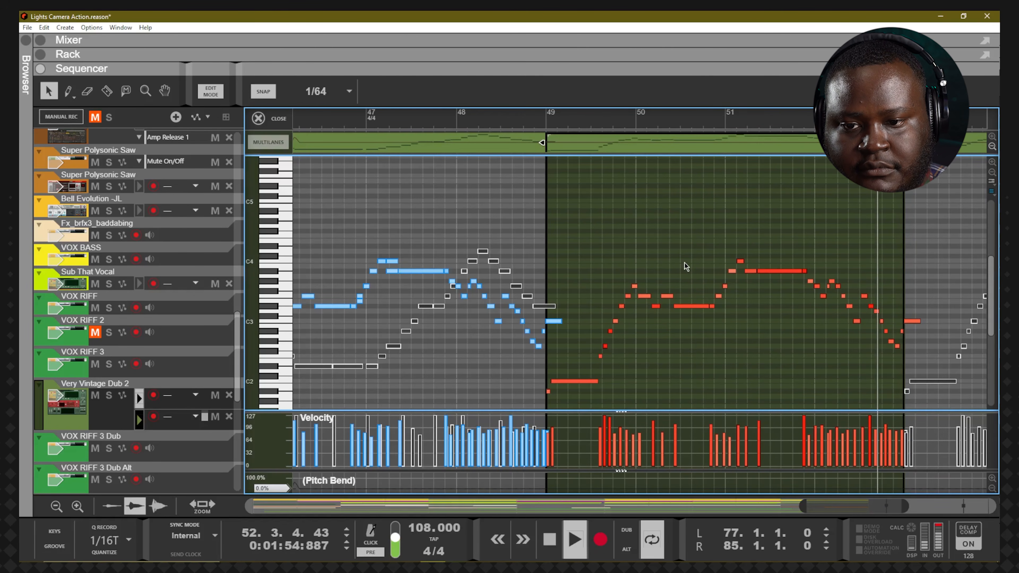
pyautogui.press('space')
pyautogui.click(547, 115)
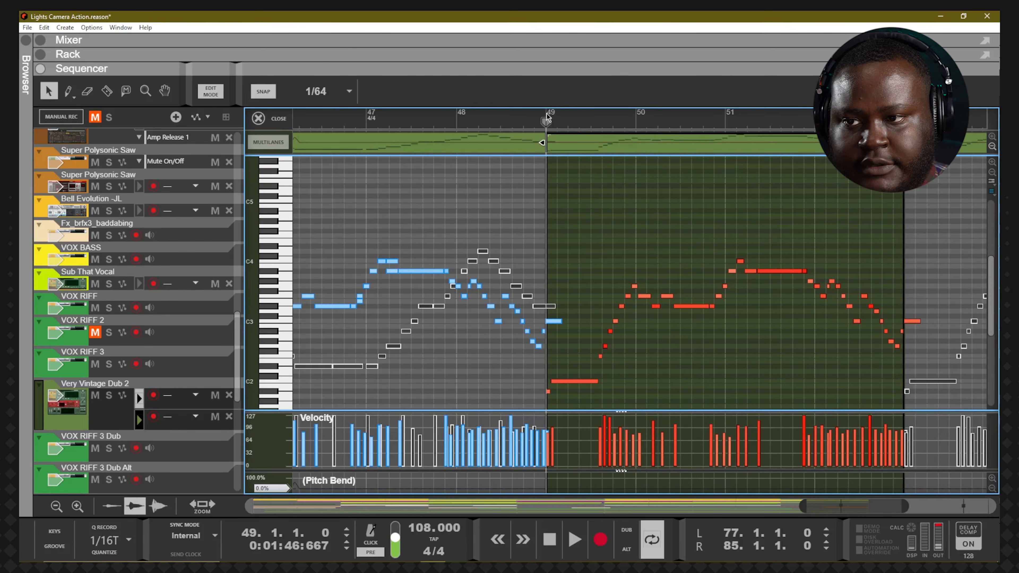
# Show the Very Vintage BV-X vocoder in the rack, watch its display during playback from bar 49, and return to the sequencer.
pyautogui.press('F6')
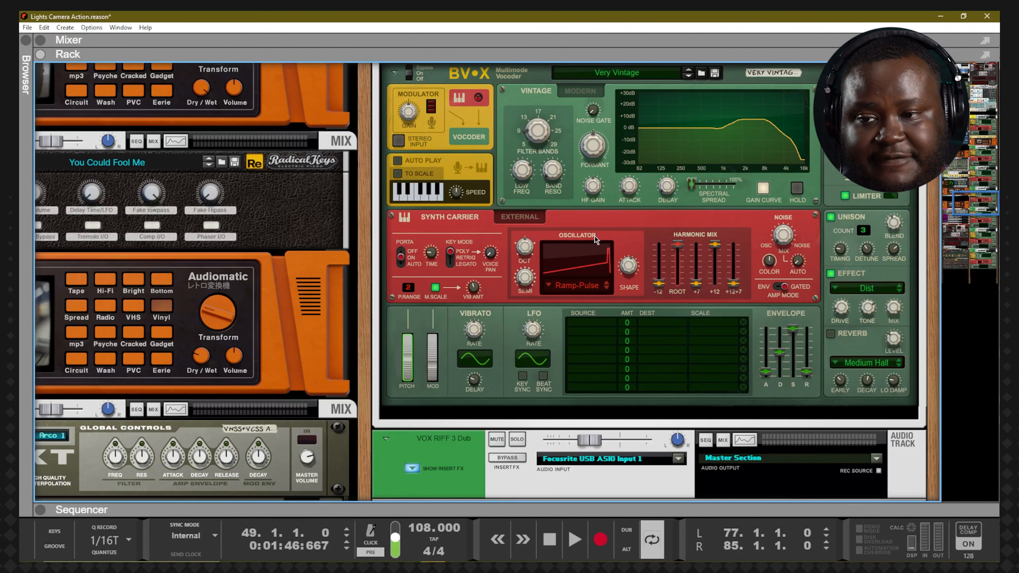
pyautogui.press('F7')
pyautogui.press('F6')
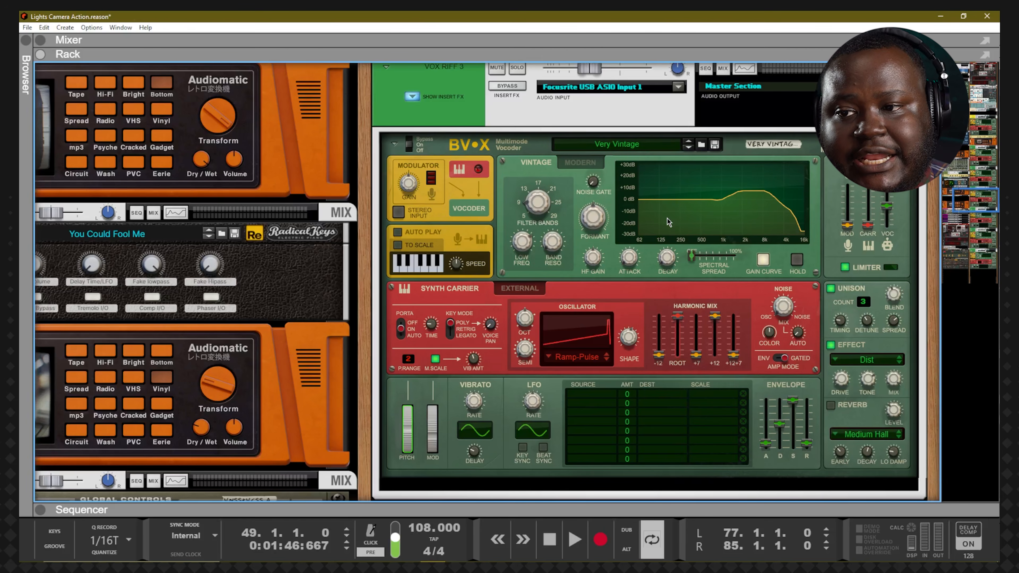
pyautogui.moveTo(593, 217)
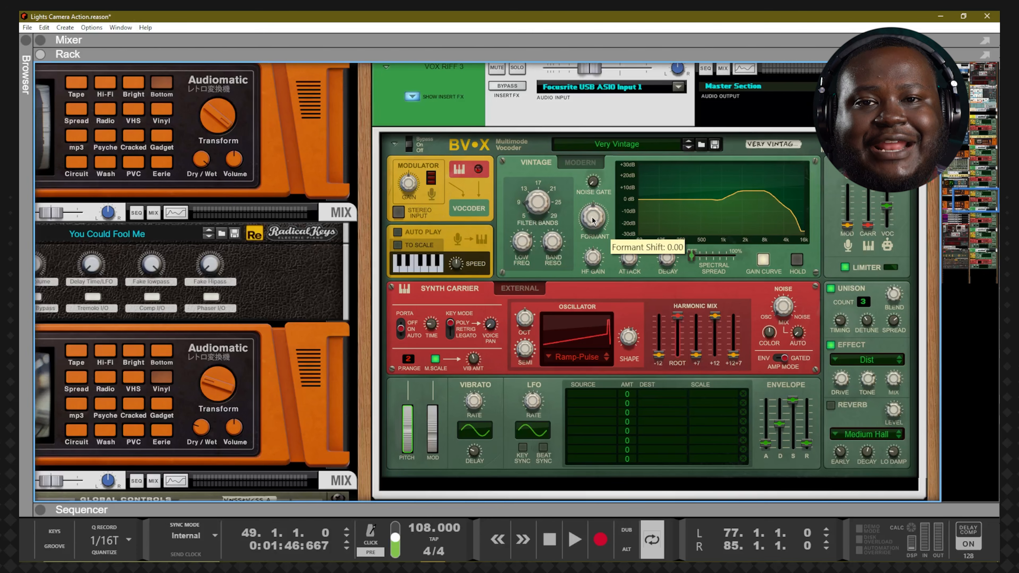
pyautogui.press('space')
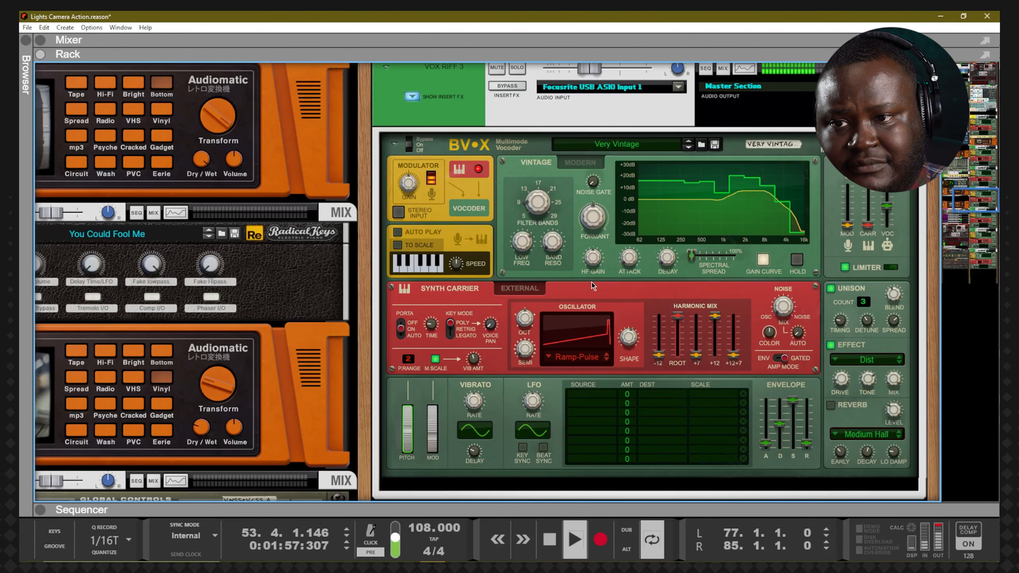
pyautogui.press('space')
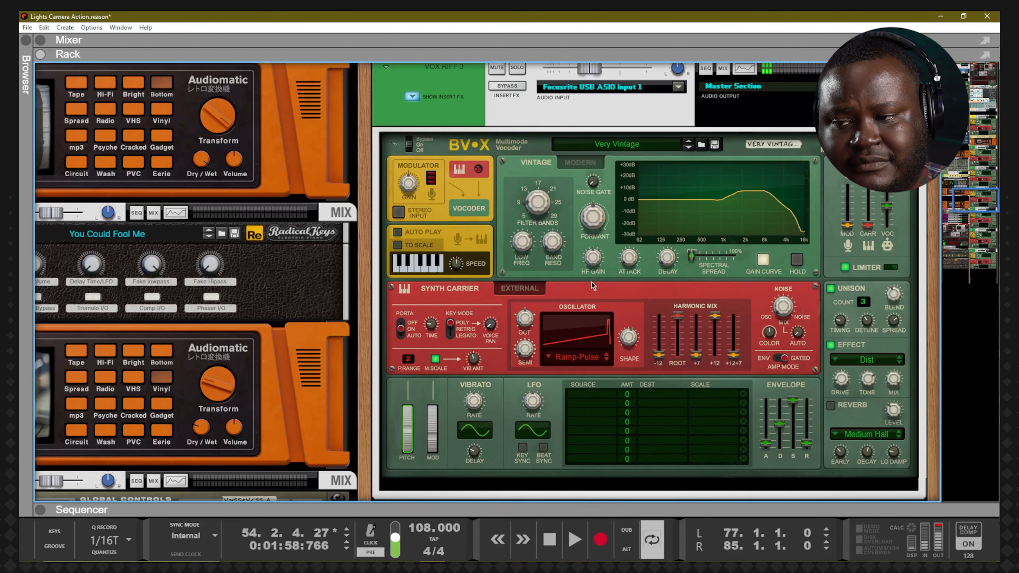
pyautogui.press('F7')
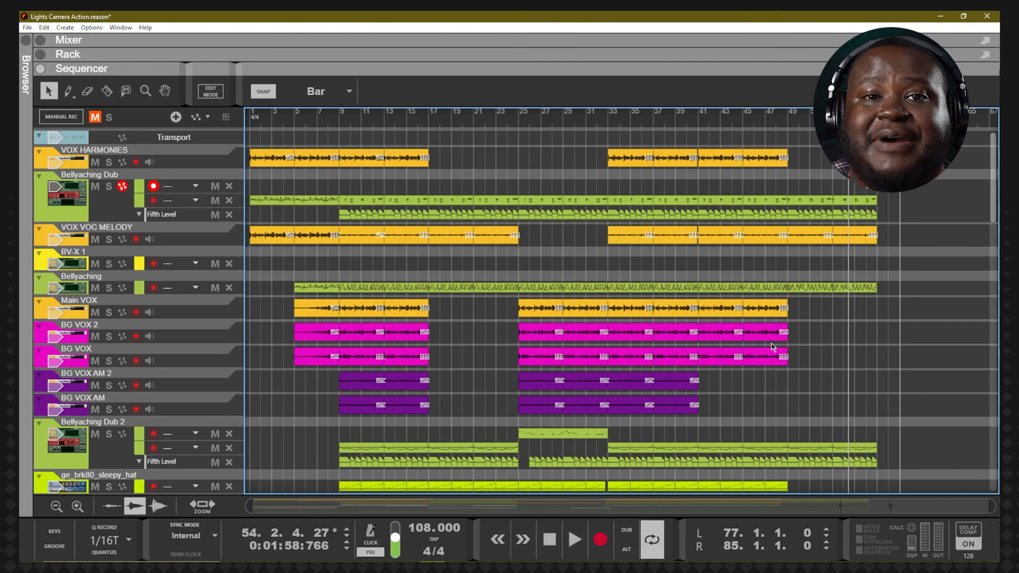